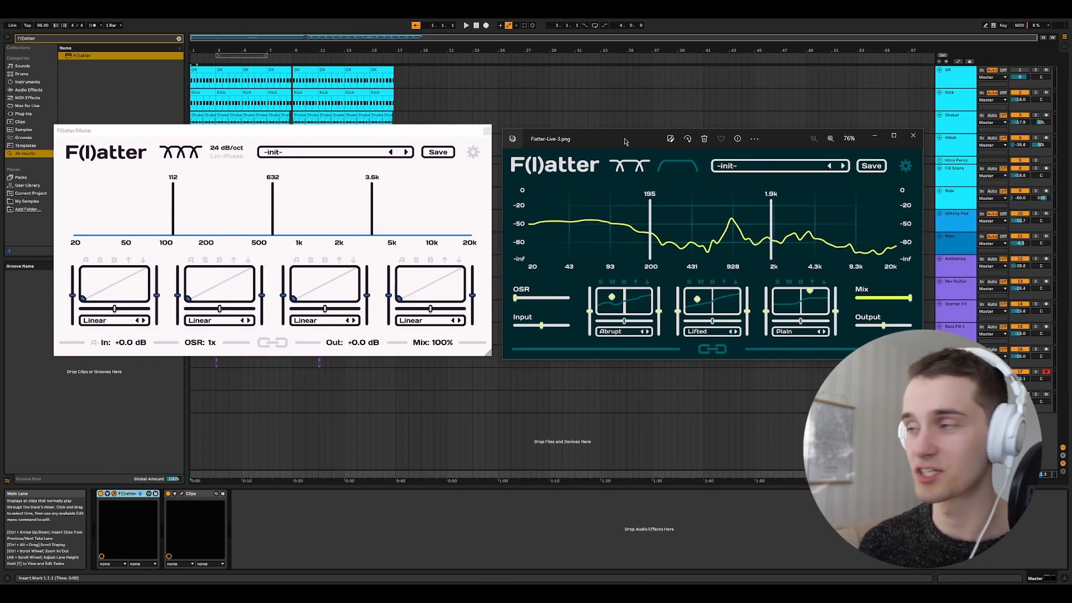
Cycle the crossover layout through one, two, three and four bands several times, ending on four bands.
drag(641, 135, 649, 129)
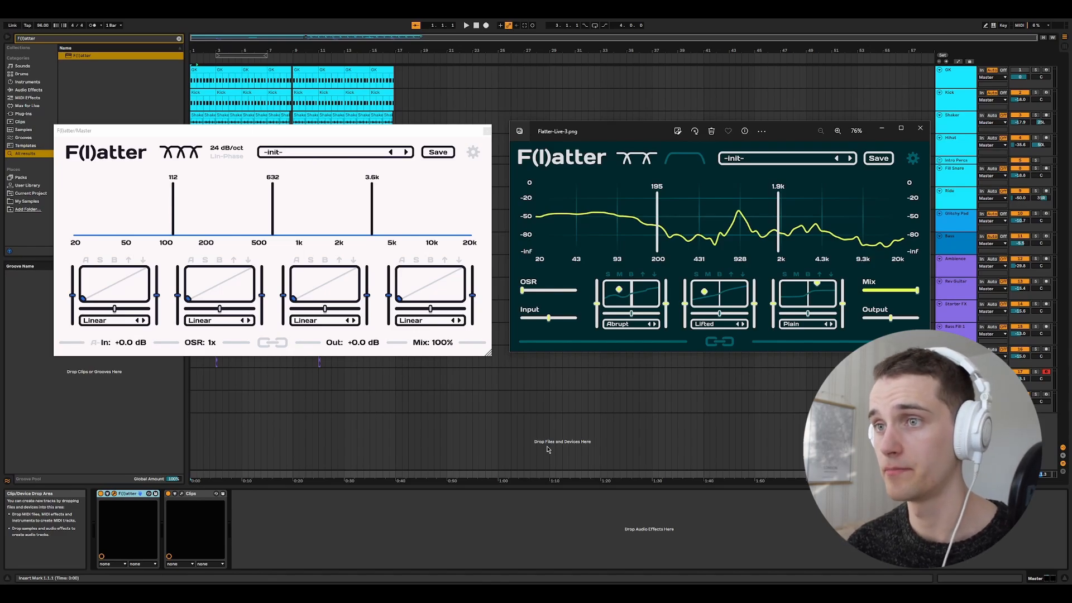
click(174, 152)
click(174, 152)
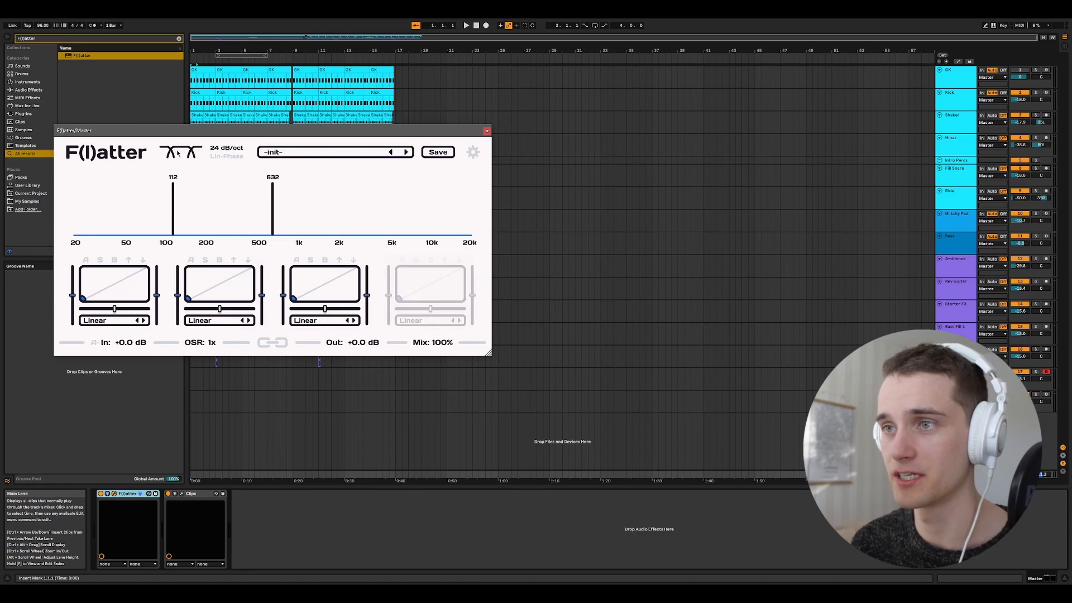
click(176, 152)
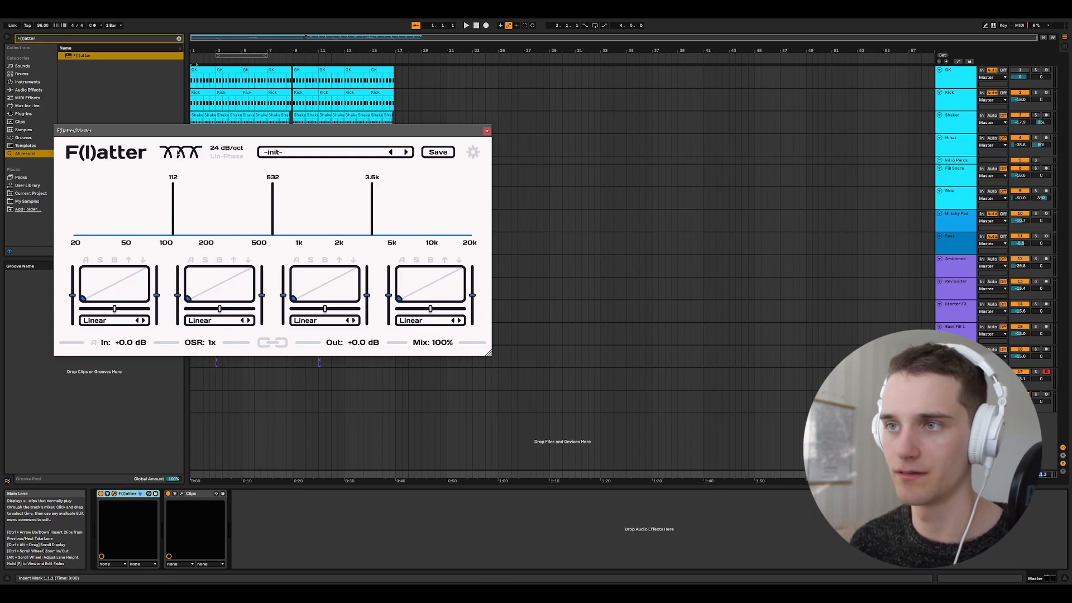
click(178, 152)
click(179, 152)
click(180, 152)
click(180, 152)
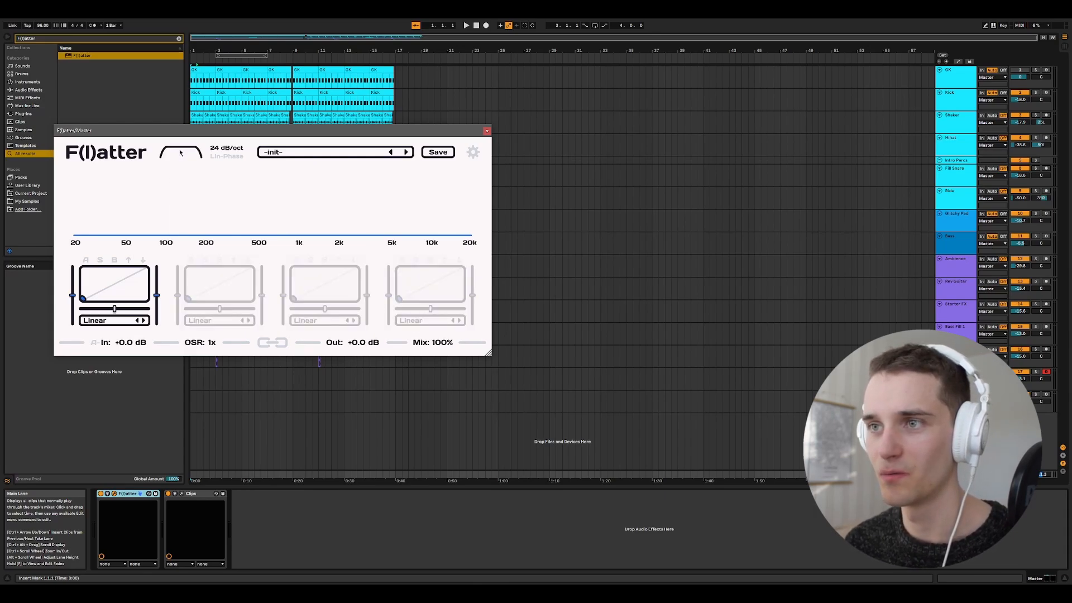
click(179, 152)
click(179, 152)
click(181, 153)
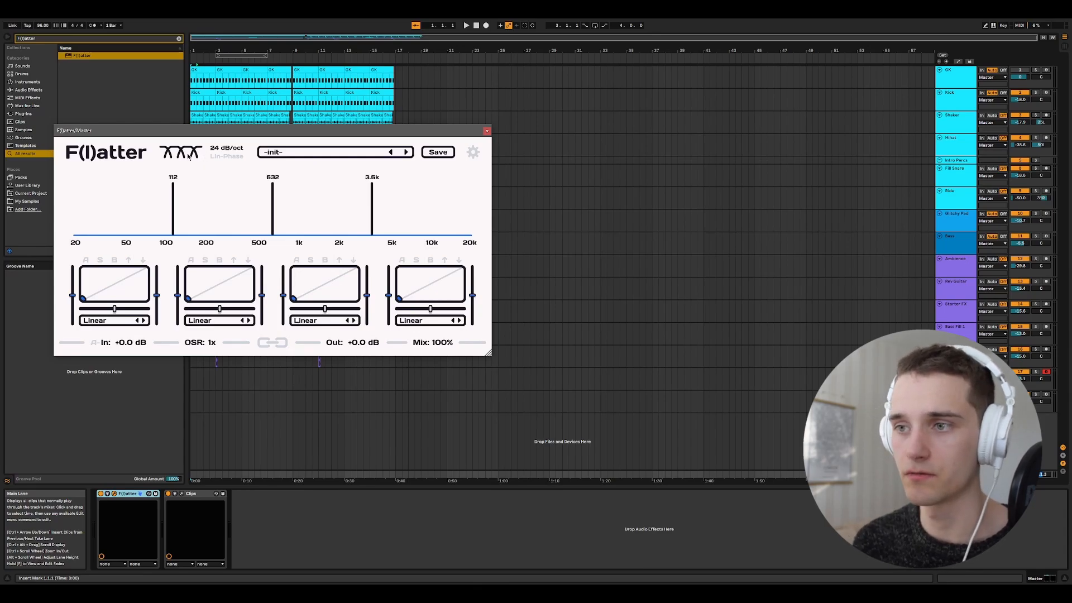
click(187, 154)
click(187, 154)
click(188, 153)
click(187, 154)
click(187, 153)
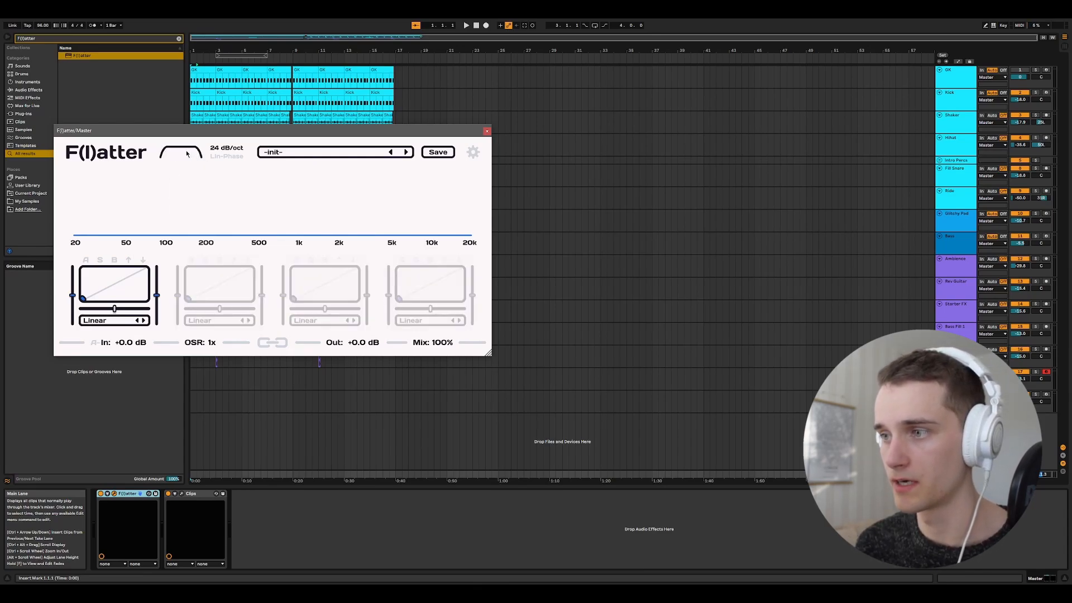
double_click(187, 153)
click(188, 154)
click(187, 154)
click(187, 153)
click(188, 154)
click(187, 154)
click(187, 154)
click(187, 153)
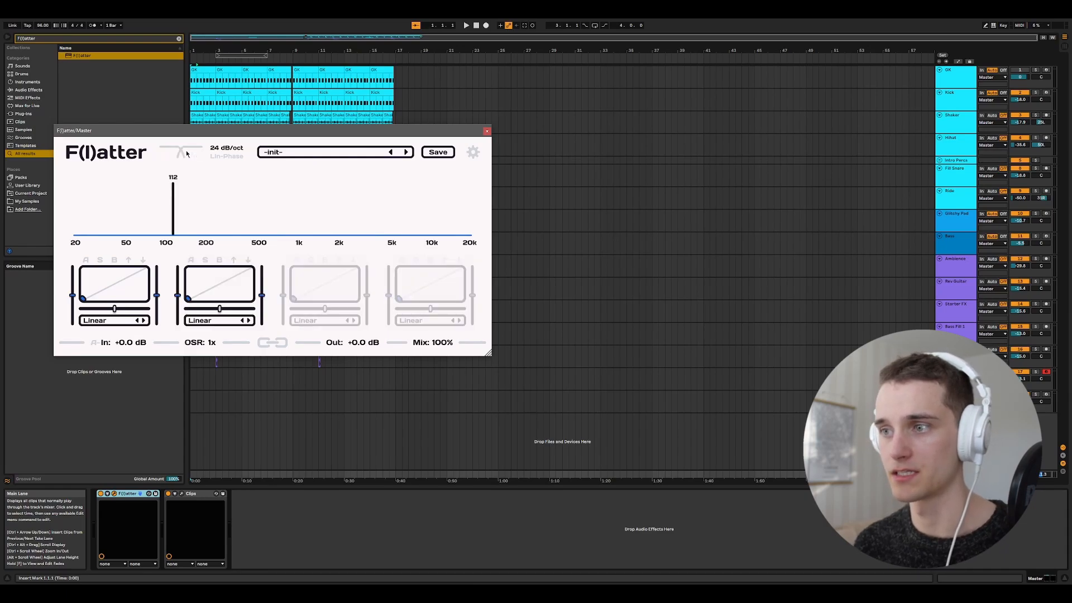
click(187, 153)
click(187, 154)
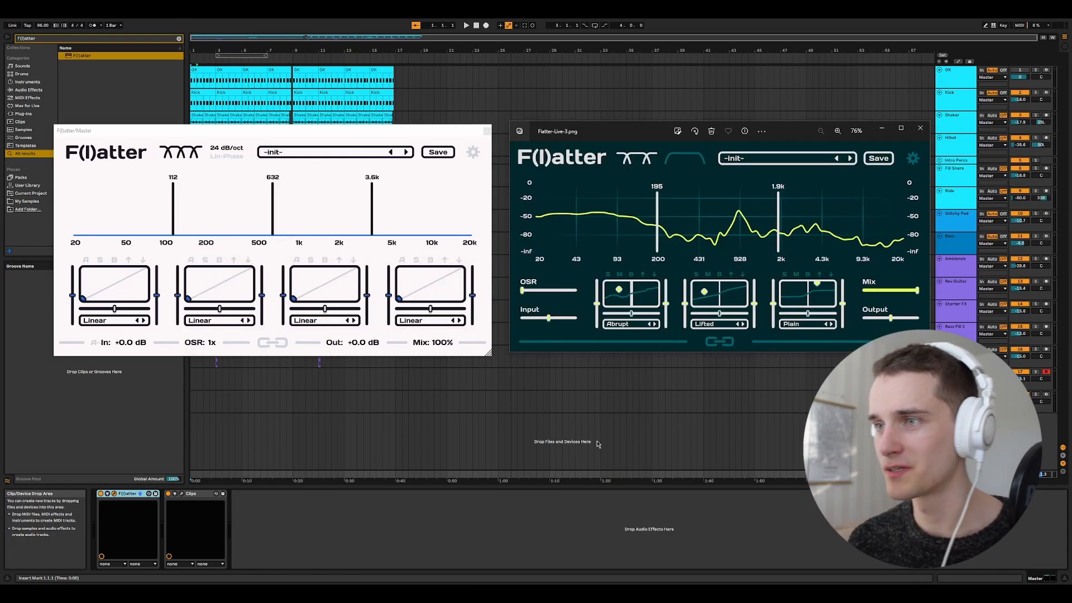
drag(633, 135, 632, 139)
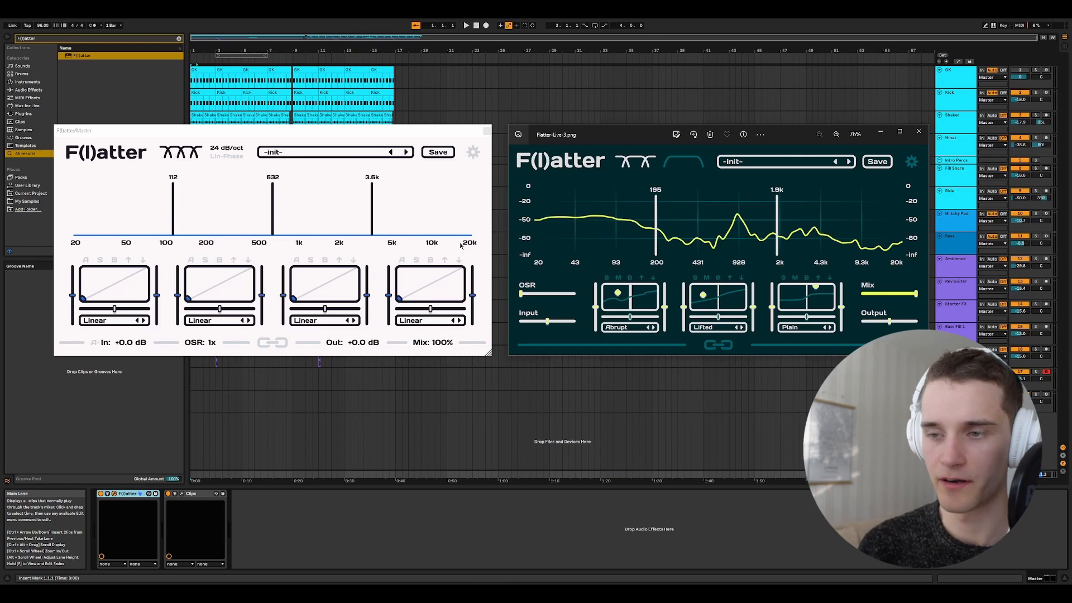
click(317, 136)
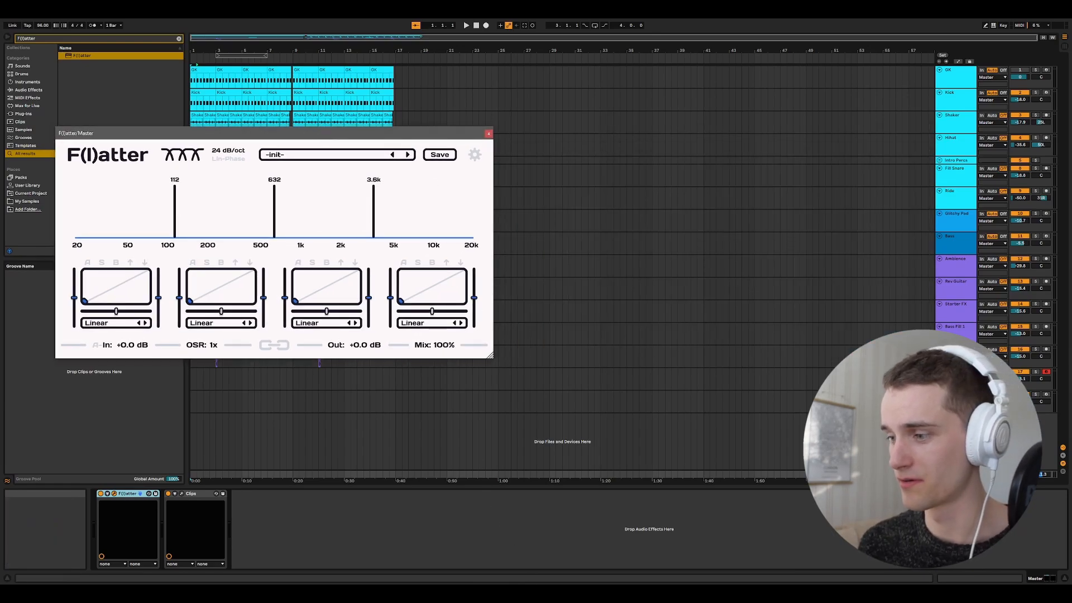
key(alt+Tab)
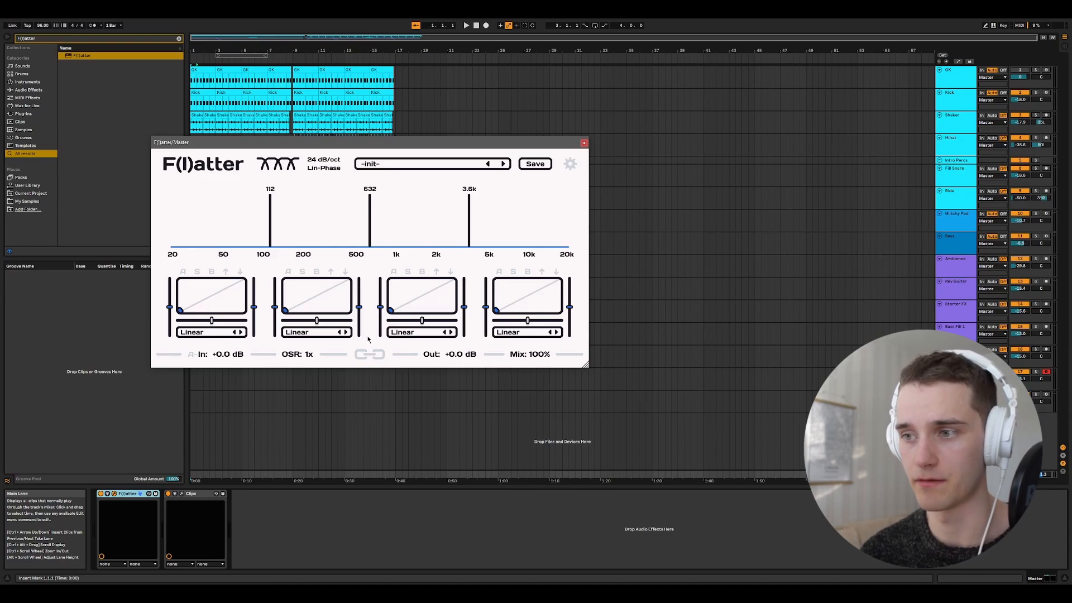
Set the oversampling (OSR) to 8x and toggle the crossover's Lin-Phase mode, leaving it off.
drag(319, 355, 399, 224)
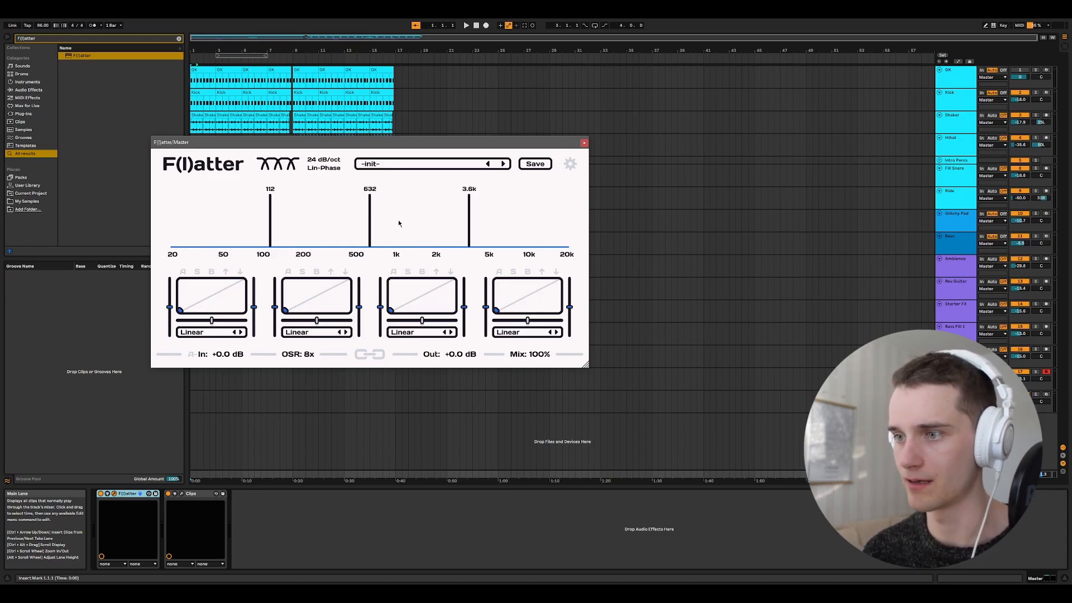
drag(376, 138, 414, 143)
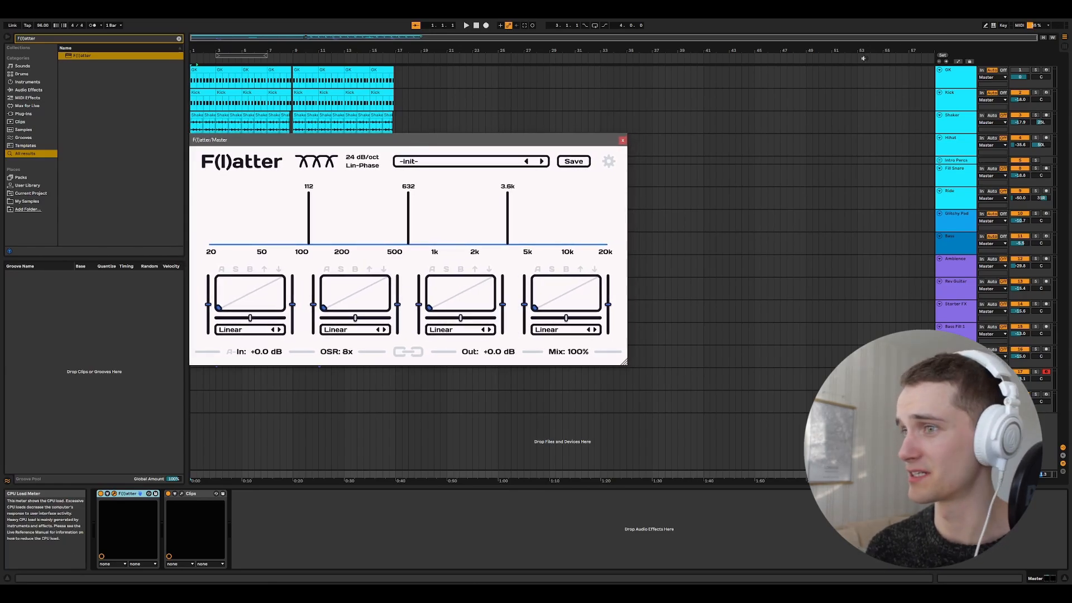
click(375, 167)
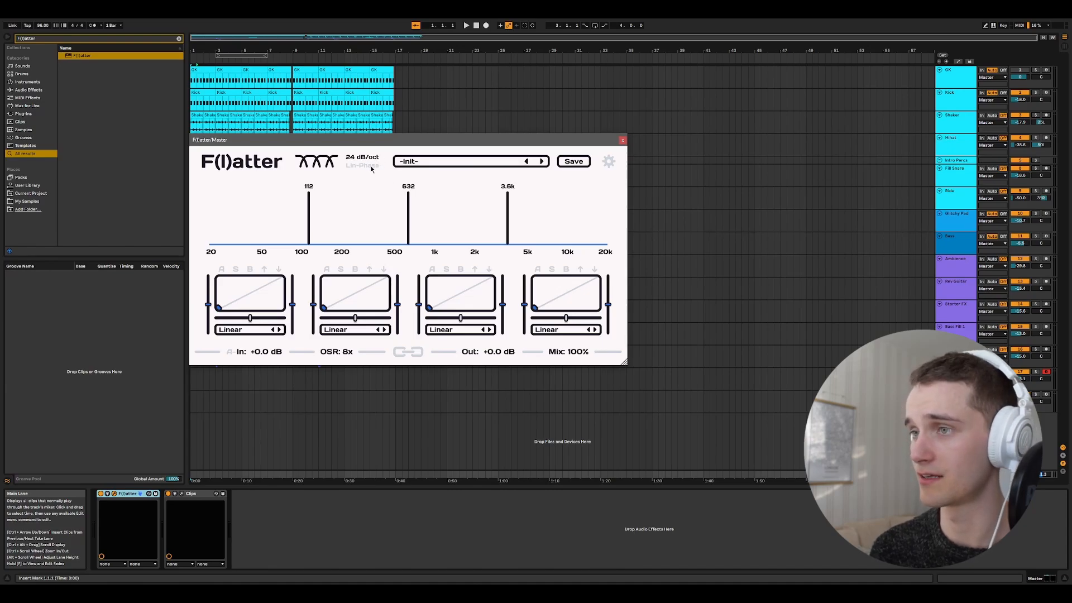
click(373, 167)
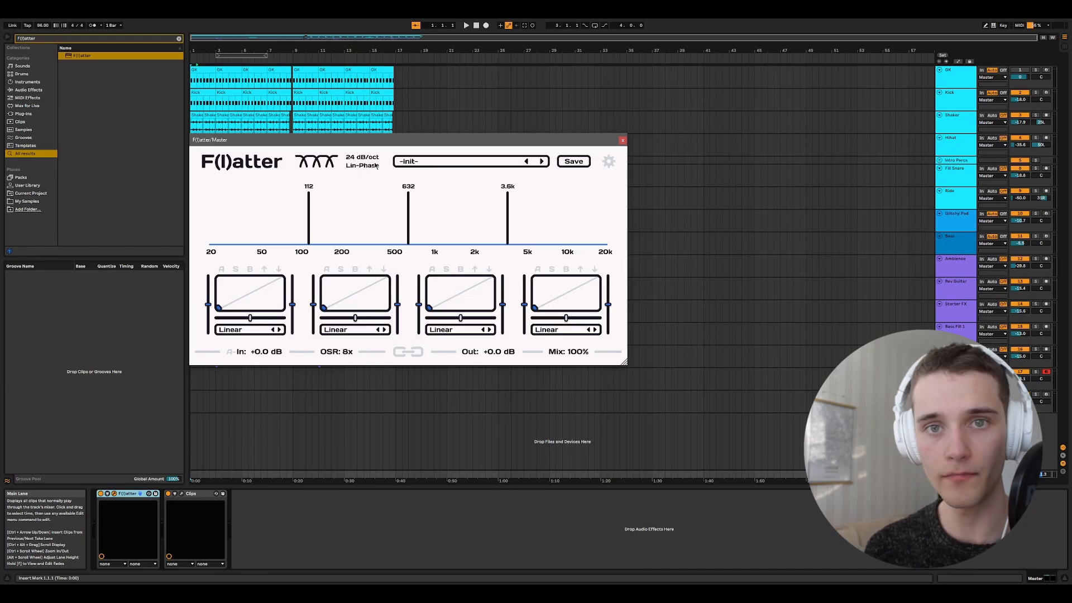
click(375, 166)
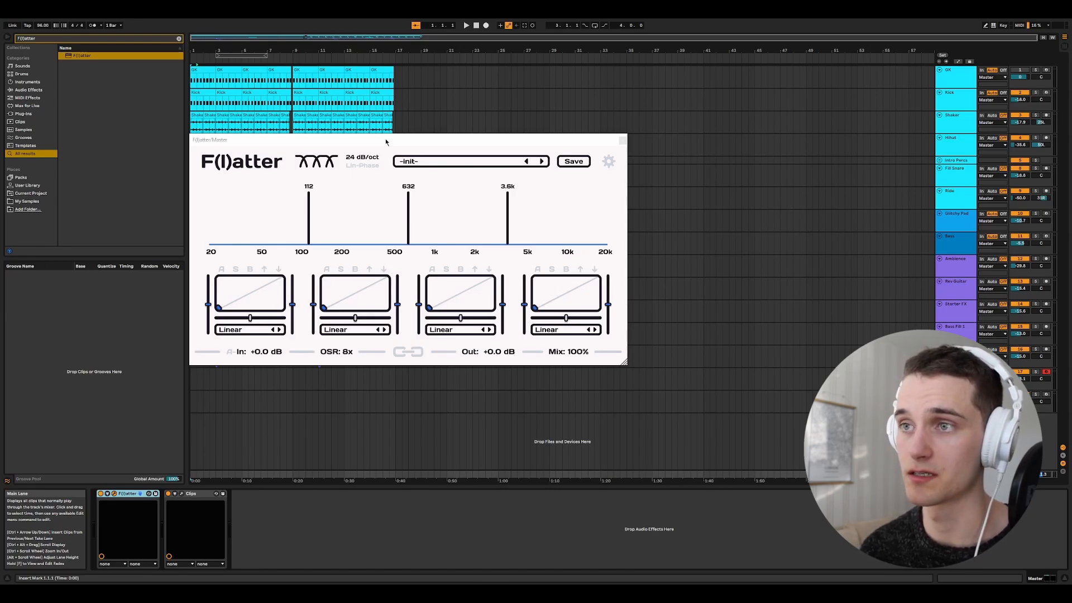
click(386, 139)
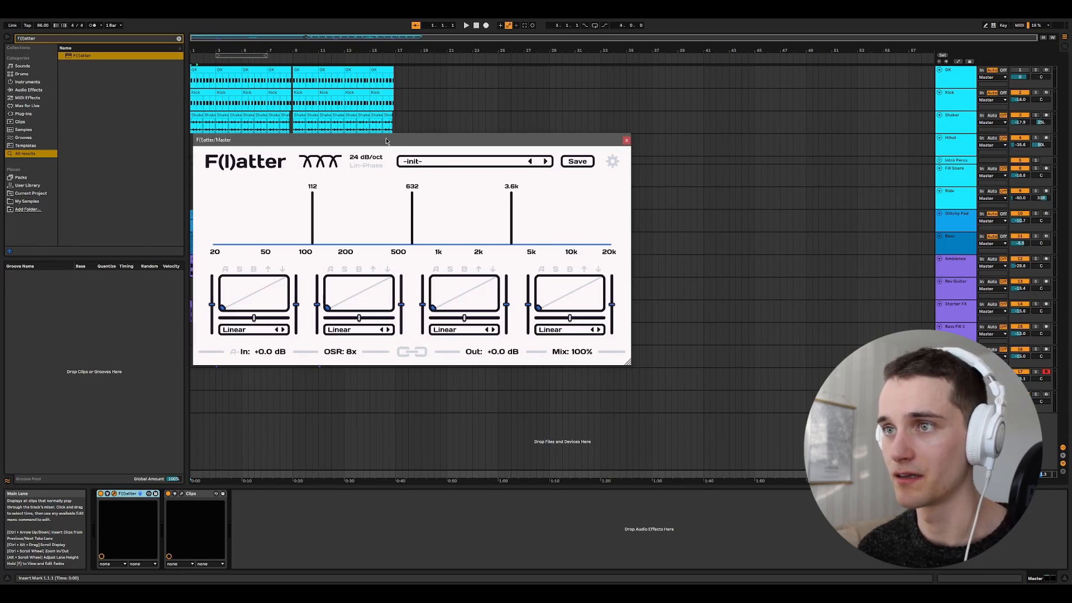
Move the three crossover points by hand to about 210 Hz, 623 Hz and 5.4 kHz.
drag(386, 138, 479, 162)
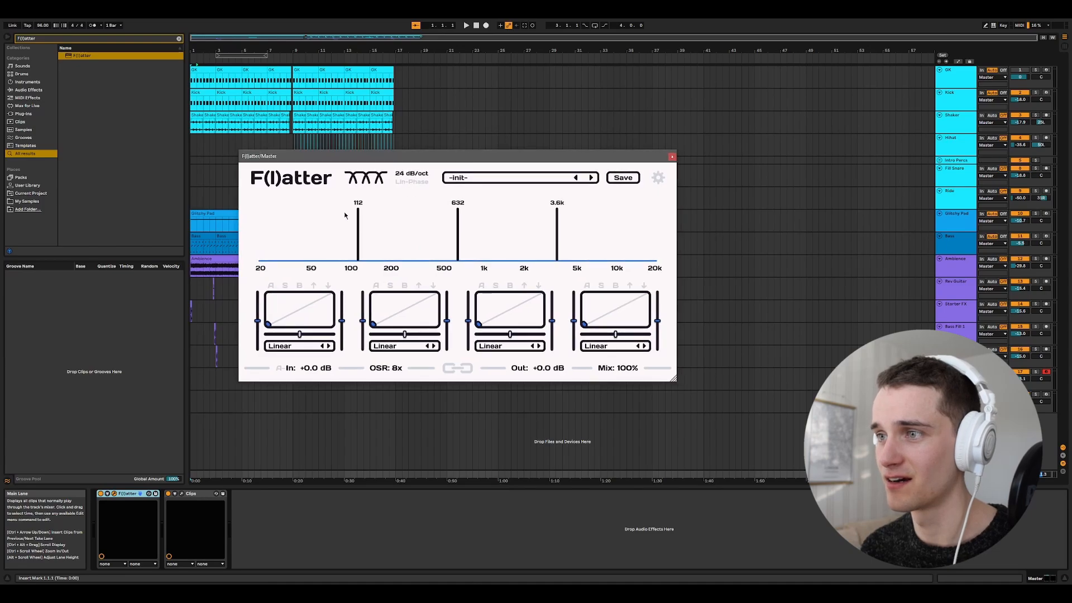
drag(358, 222, 394, 223)
mouse_move(458, 232)
mouse_down()
mouse_move(581, 237)
mouse_move(457, 246)
mouse_up()
drag(472, 160, 406, 152)
View the reference image Flatter-Live-3.png beside the plugin, and return to the plugin window on the Master track.
click(653, 594)
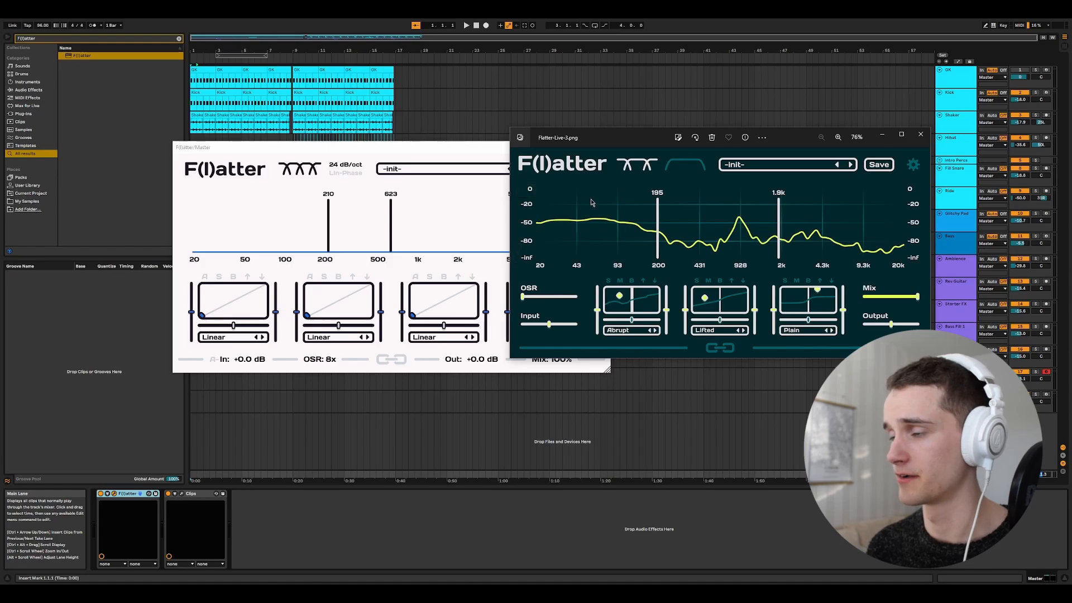
click(444, 138)
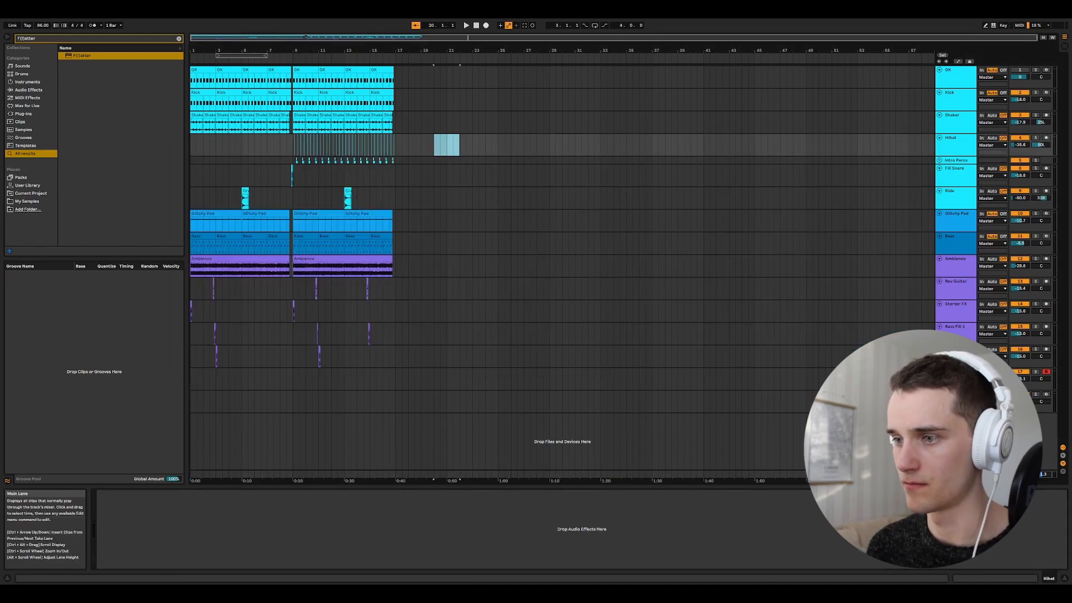
click(955, 474)
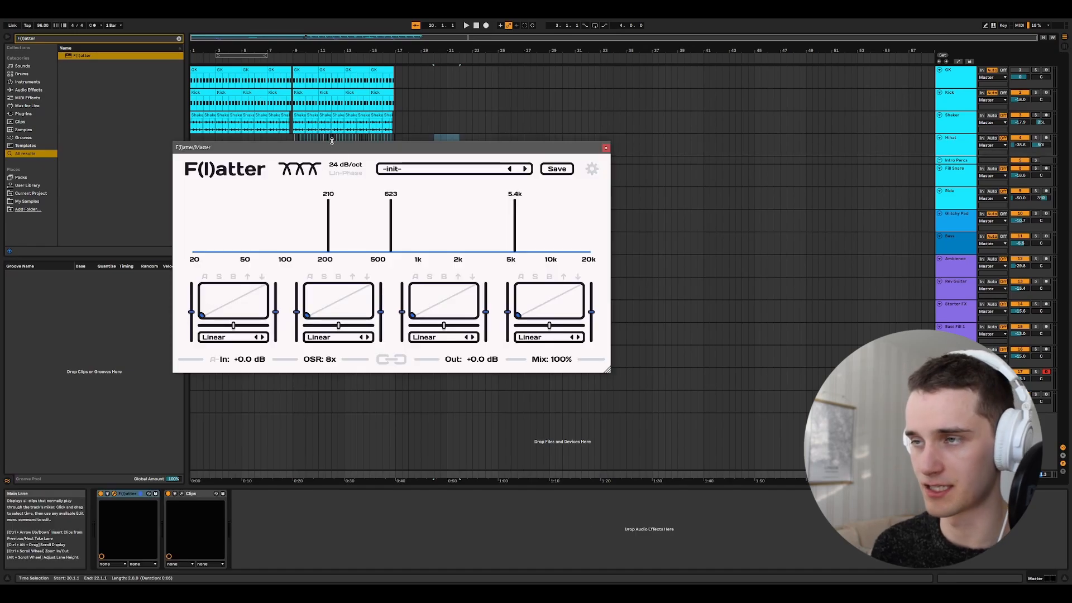
drag(347, 148, 303, 146)
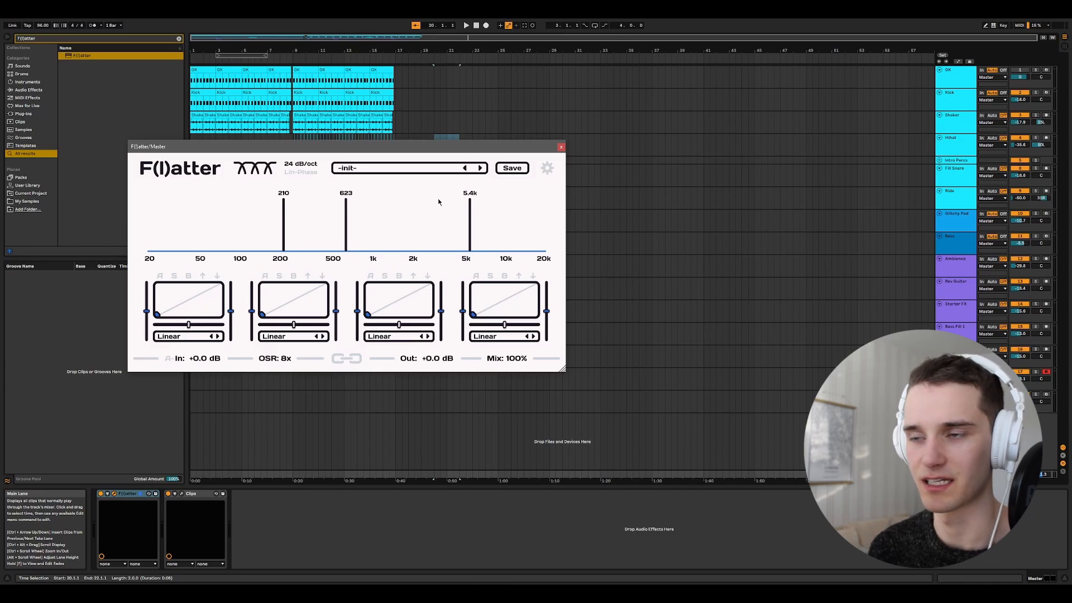
drag(421, 149, 435, 147)
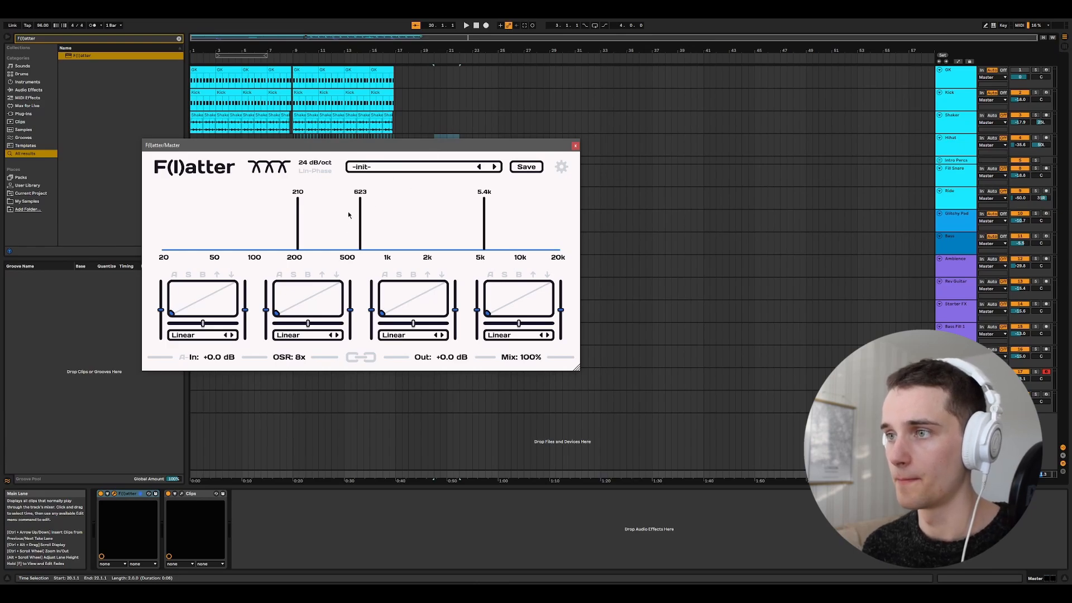
Set the second crossover frequency to 1000 Hz and the third to 2000 Hz.
double_click(360, 192)
text(1000)
key(Return)
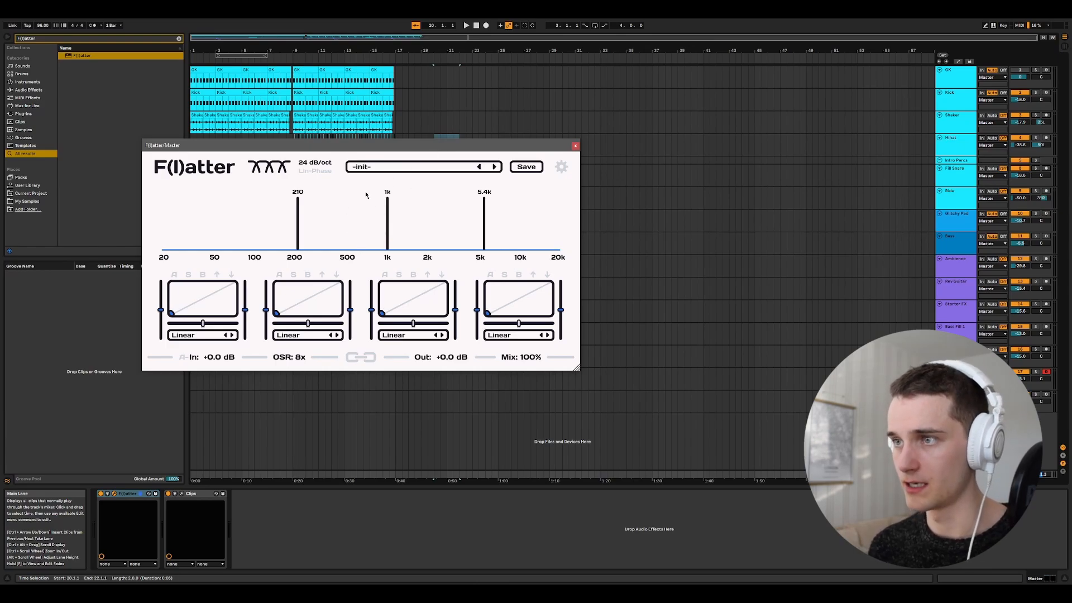
double_click(489, 191)
text(2000)
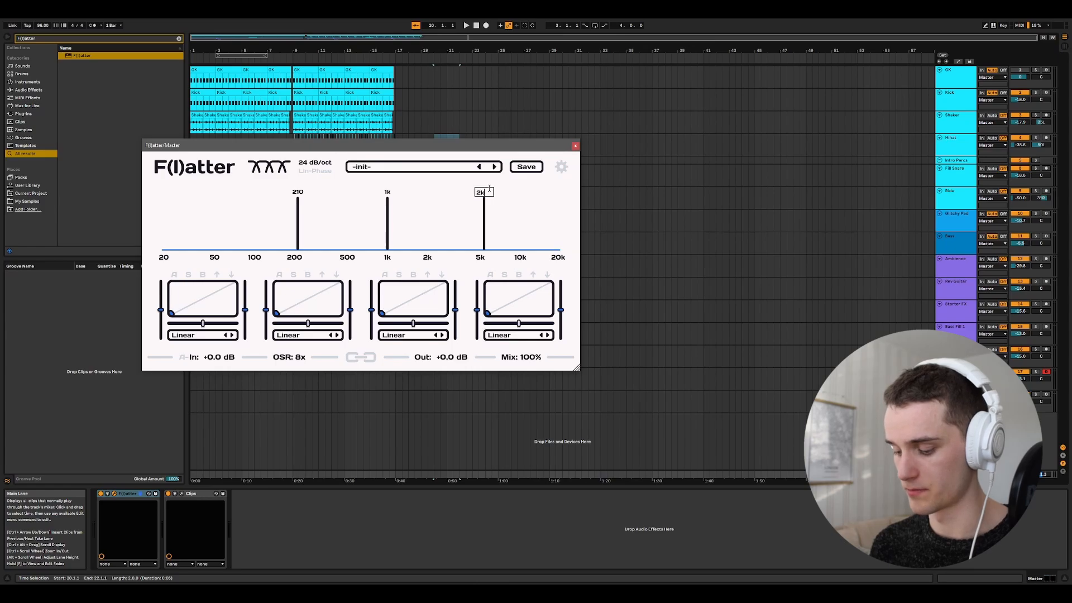
key(Return)
Set the first crossover frequency to 100 Hz.
double_click(298, 191)
text(100)
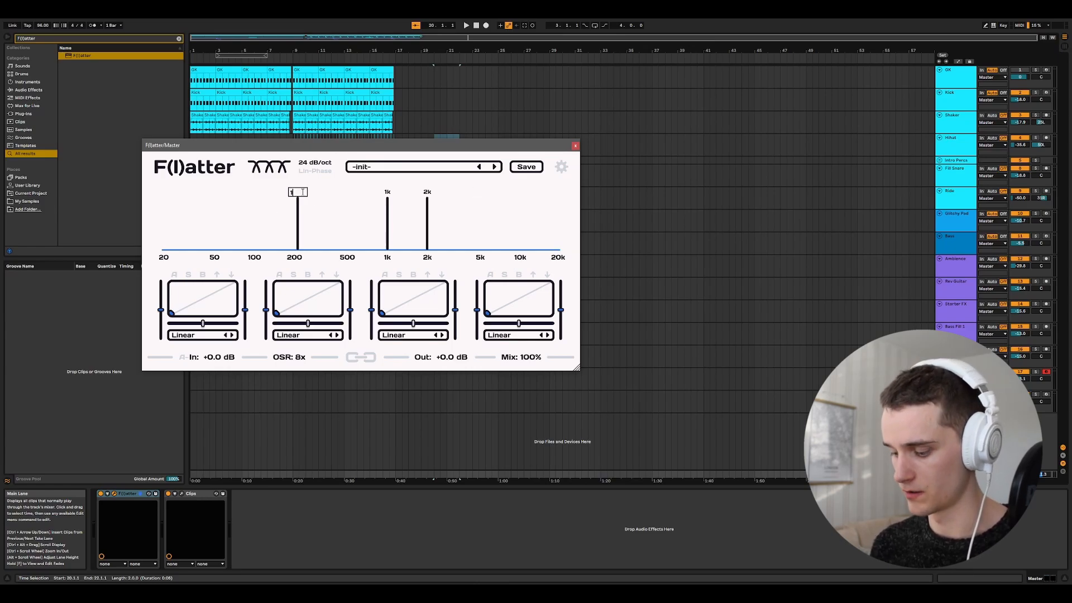
key(Return)
Set the second crossover frequency to 500 Hz and change it back to 1 kHz.
double_click(390, 192)
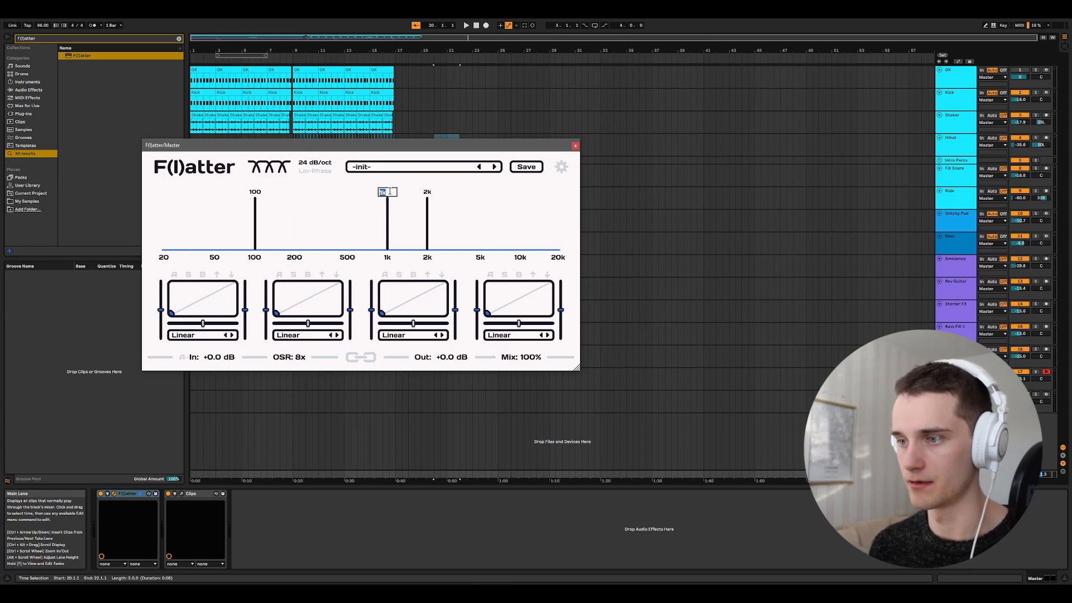
text(500)
key(Return)
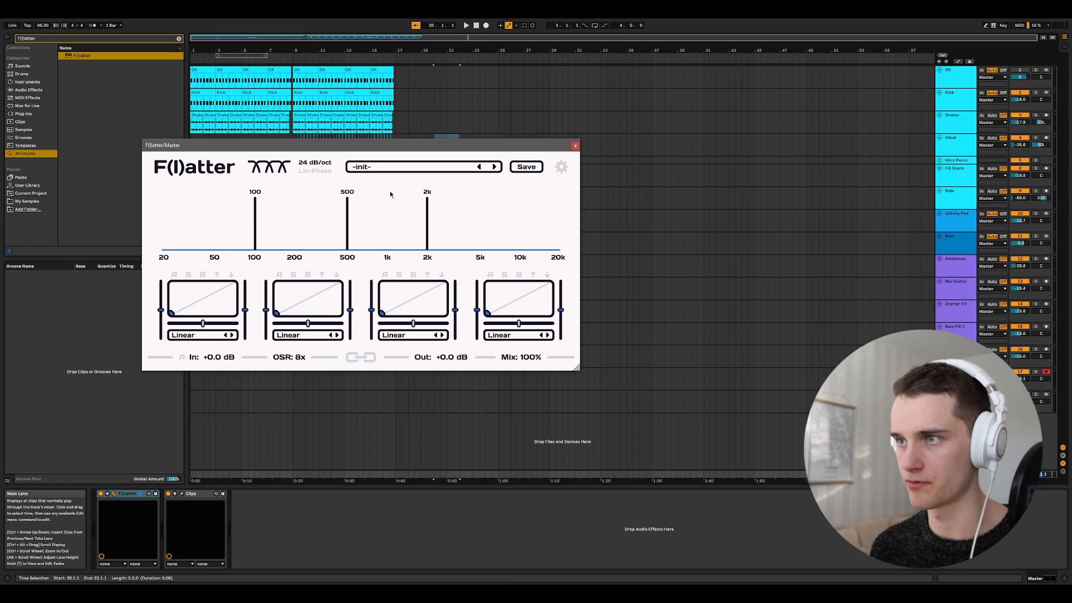
double_click(352, 192)
key(Return)
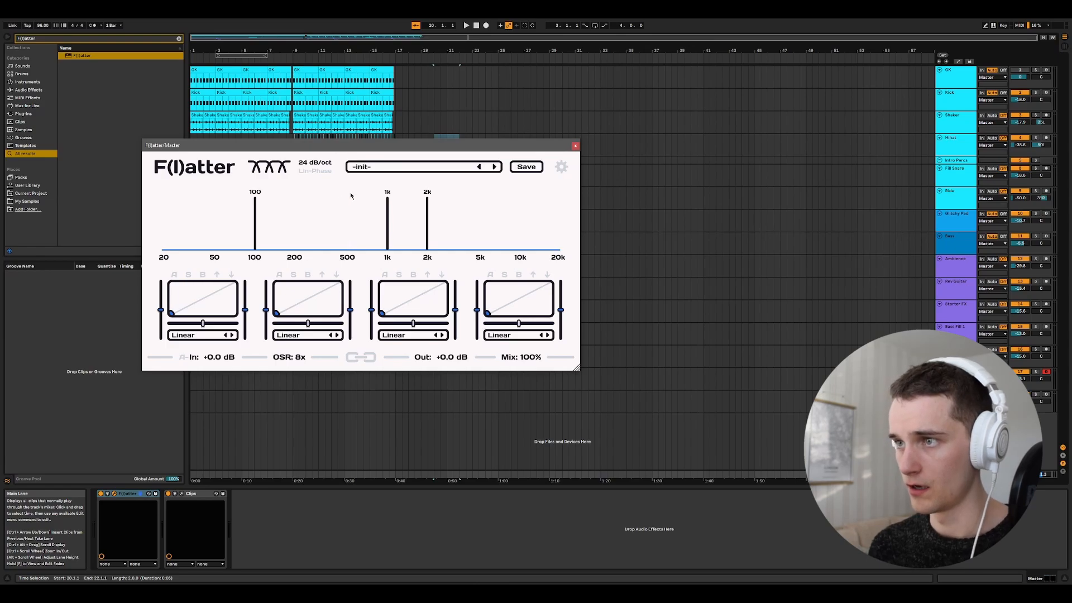
Lower the second crossover by hand to about 493 Hz, and leave its value field without entering anything.
drag(391, 213, 347, 224)
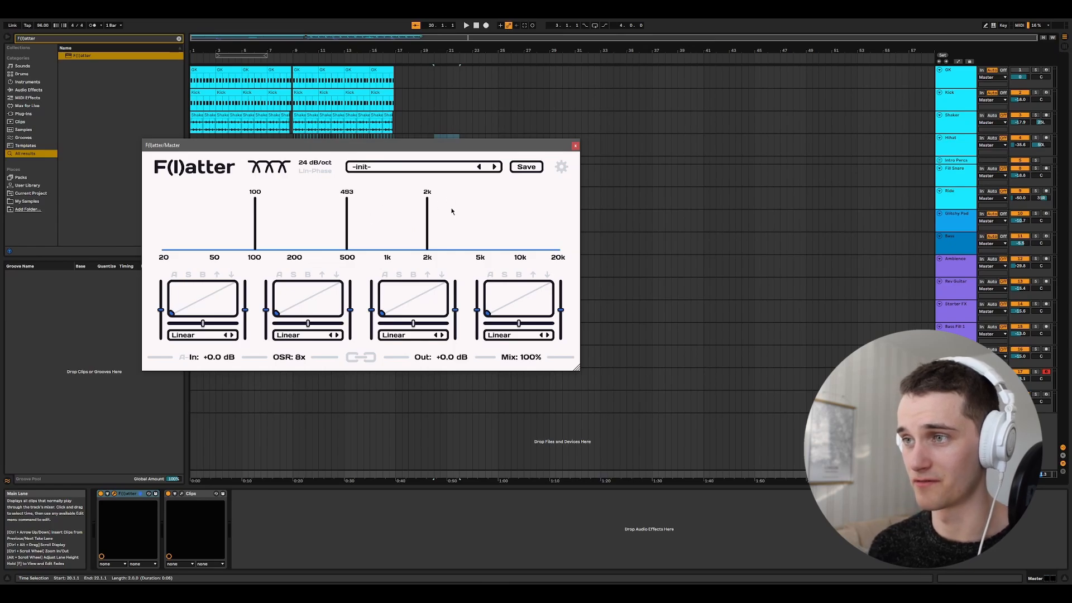
double_click(351, 192)
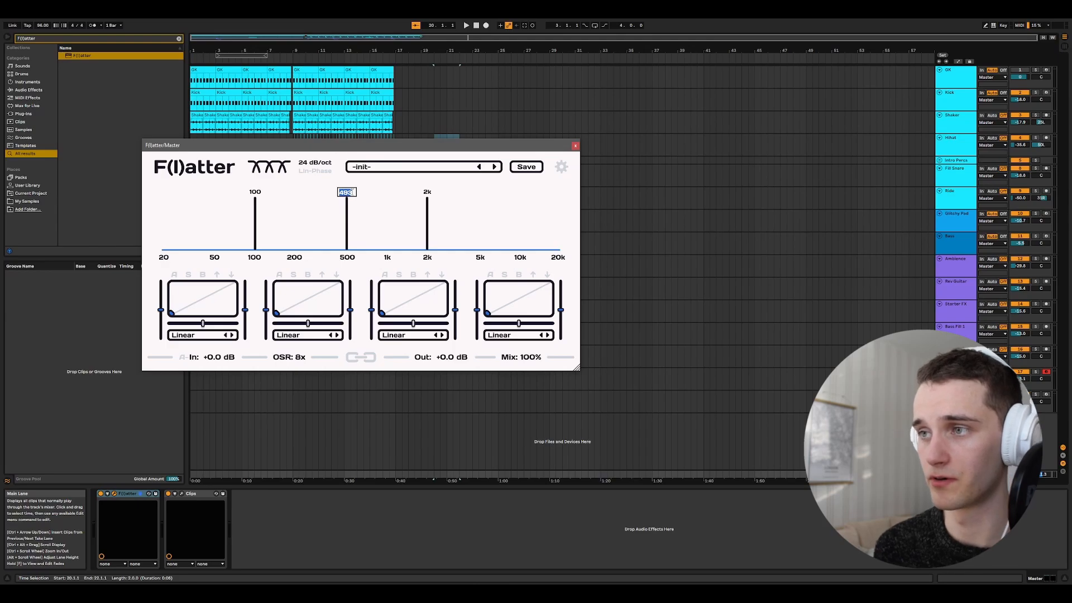
click(383, 205)
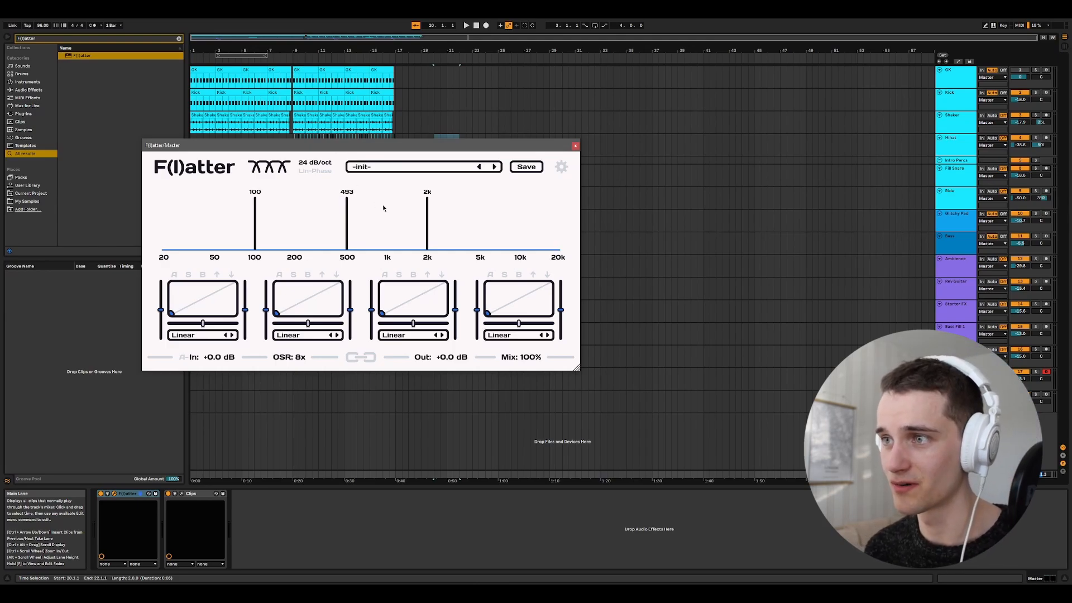
Set the third crossover frequency to 5 kHz and the second to 2 kHz.
drag(434, 210, 475, 211)
double_click(469, 192)
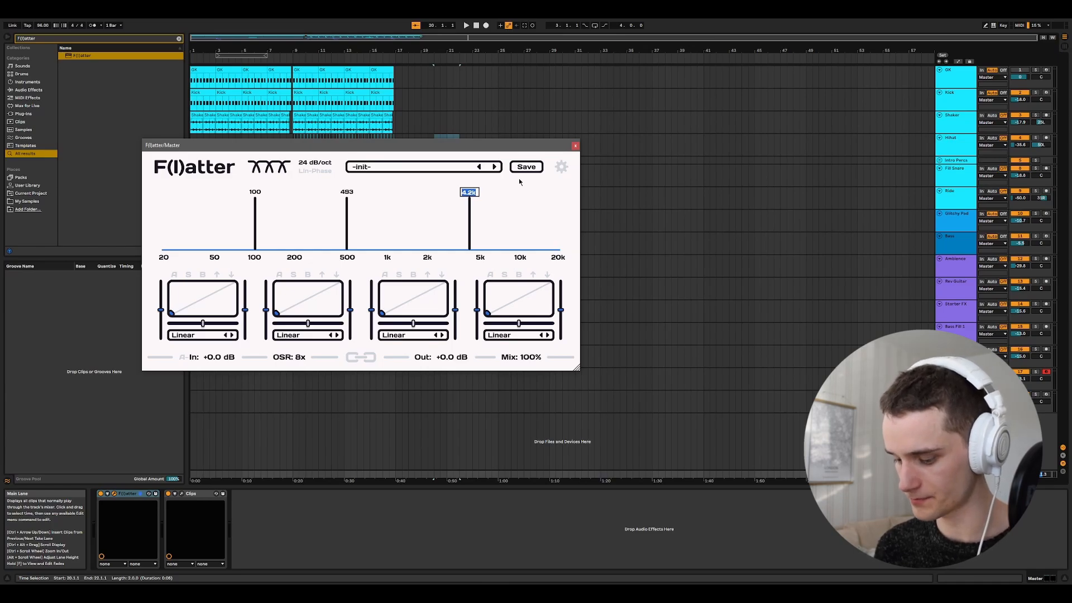
text(5k)
key(Return)
double_click(347, 192)
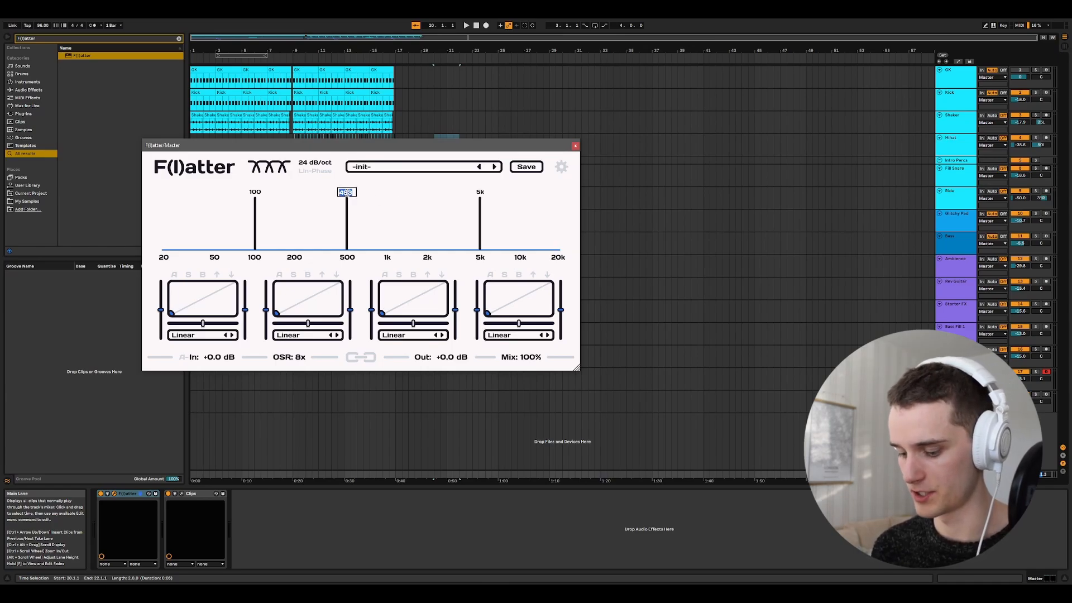
text(2k)
key(Return)
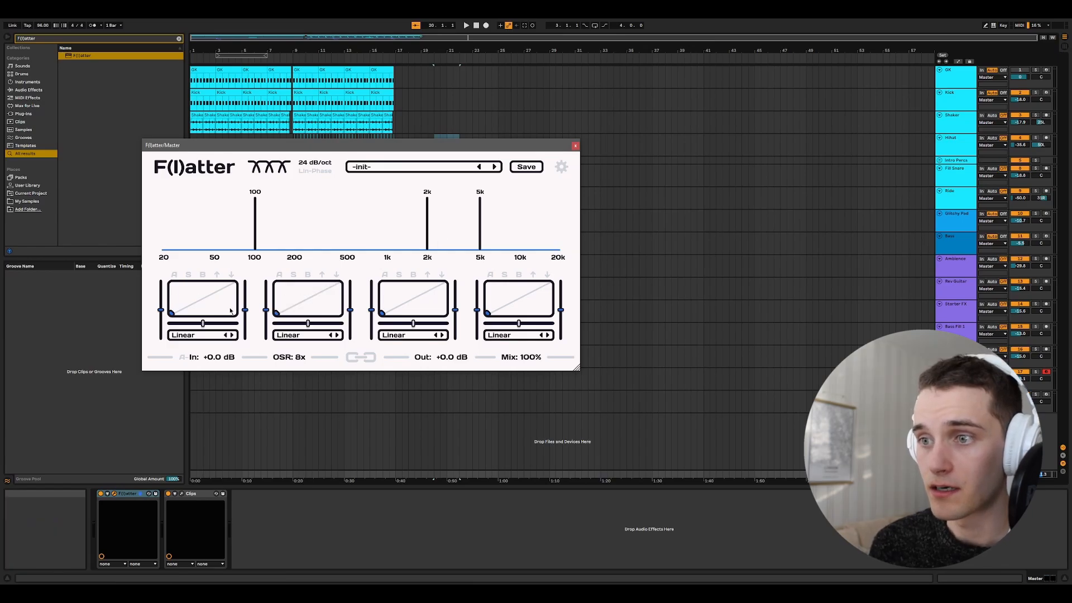
Solo the first, second and third bands one after another, and clear all of their solos again.
click(189, 275)
click(294, 274)
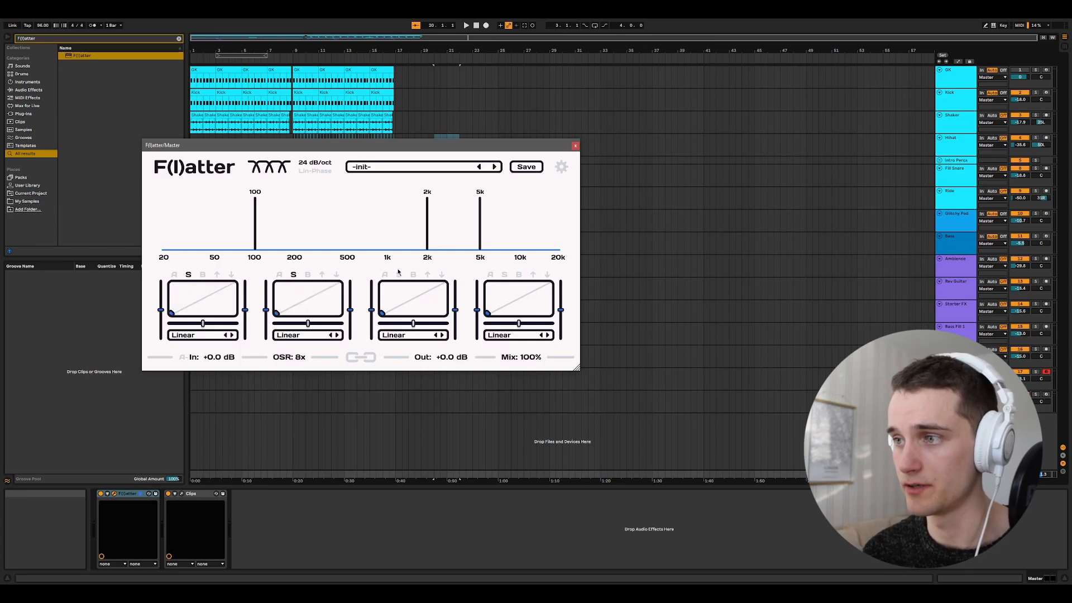
click(398, 275)
click(294, 274)
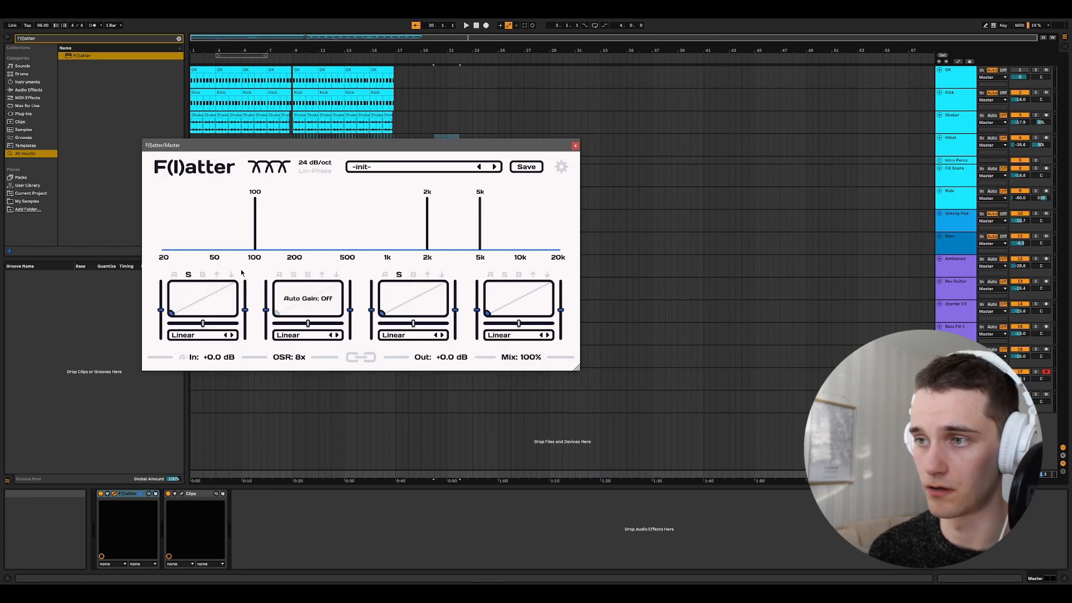
click(190, 274)
click(400, 274)
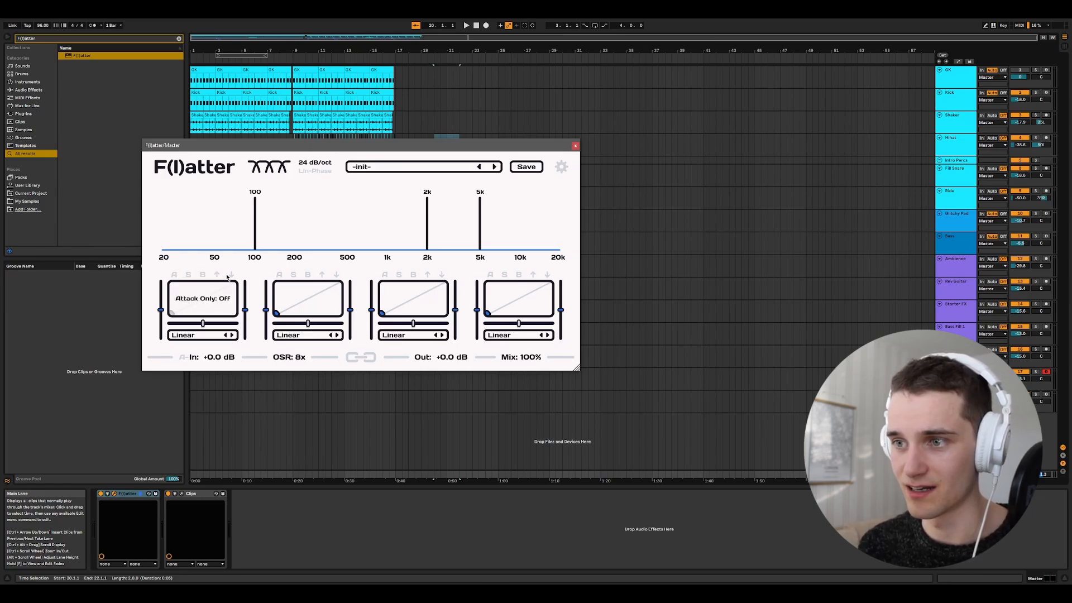
Try the first band's side slider, Attack Only switch, horizontal slider and curve handle, returning each to its default.
mouse_move(245, 310)
mouse_down()
mouse_move(246, 336)
mouse_move(244, 295)
mouse_up()
double_click(244, 294)
click(217, 276)
mouse_move(203, 324)
mouse_down()
mouse_move(176, 325)
mouse_move(232, 324)
mouse_move(179, 326)
mouse_move(198, 328)
mouse_up()
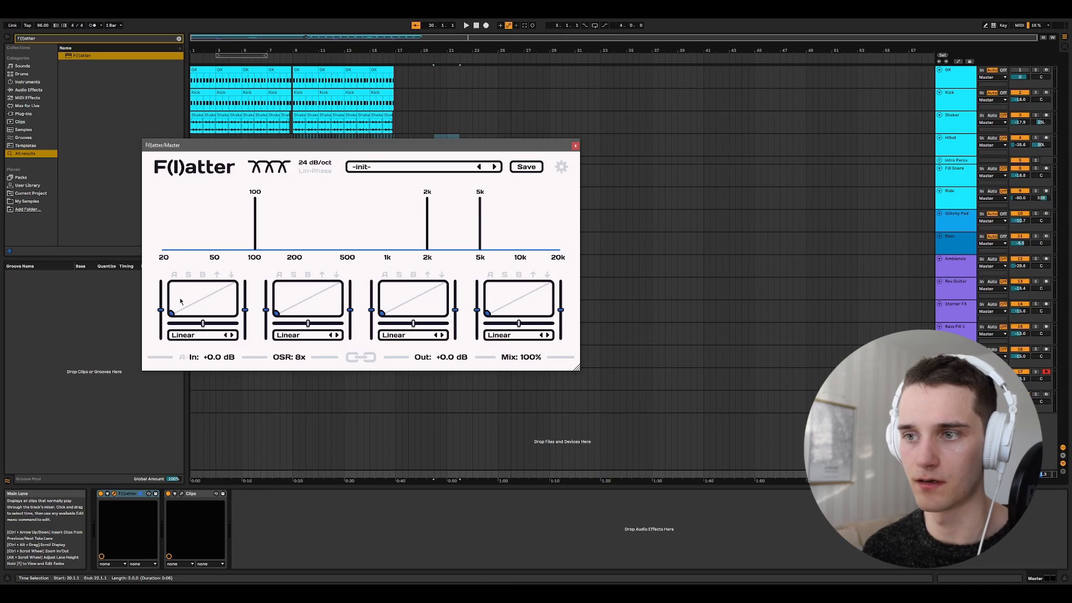
mouse_move(171, 306)
mouse_down()
mouse_move(173, 287)
mouse_move(221, 287)
mouse_move(225, 300)
mouse_move(196, 296)
mouse_move(172, 316)
mouse_move(188, 304)
mouse_up()
double_click(187, 304)
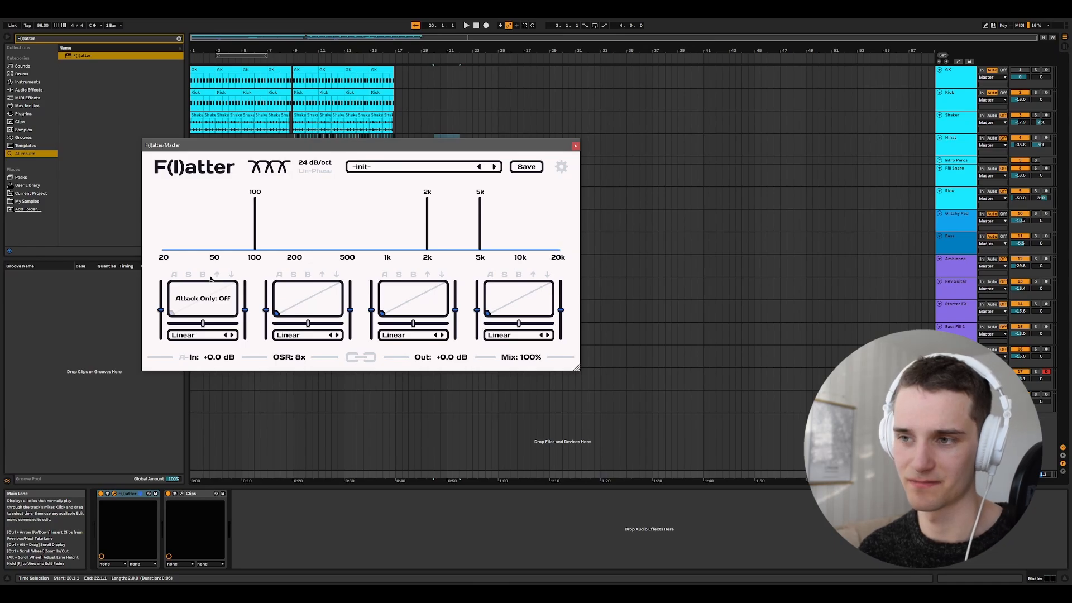
Change the first band's distortion type to Sabertooth, sweep its curve handle around the graph and return it to the lower-left corner.
drag(172, 313, 211, 296)
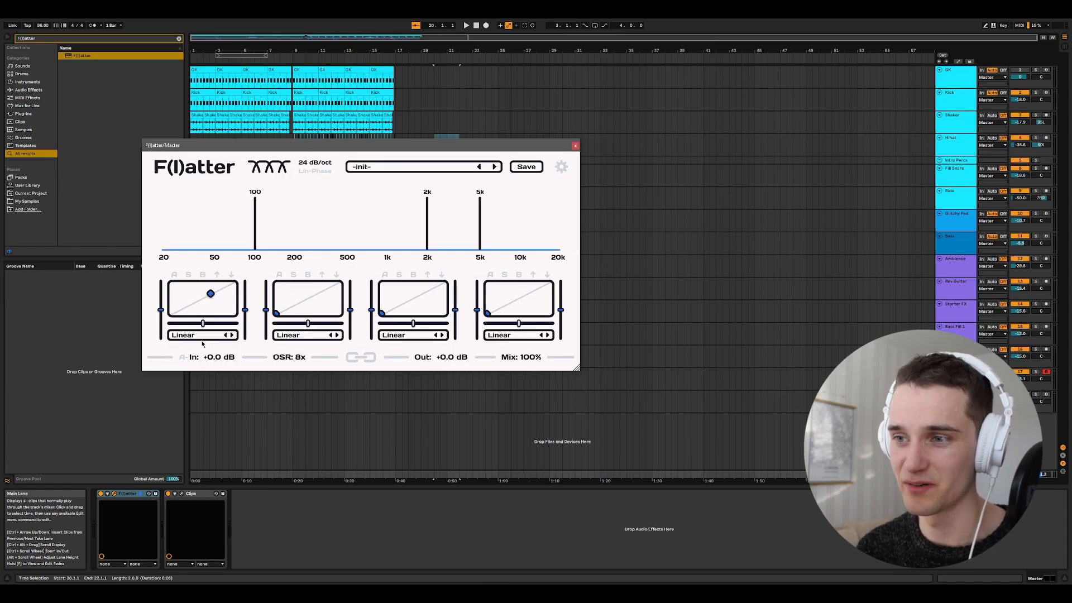
scroll(202, 339, down, 4)
drag(210, 295, 234, 284)
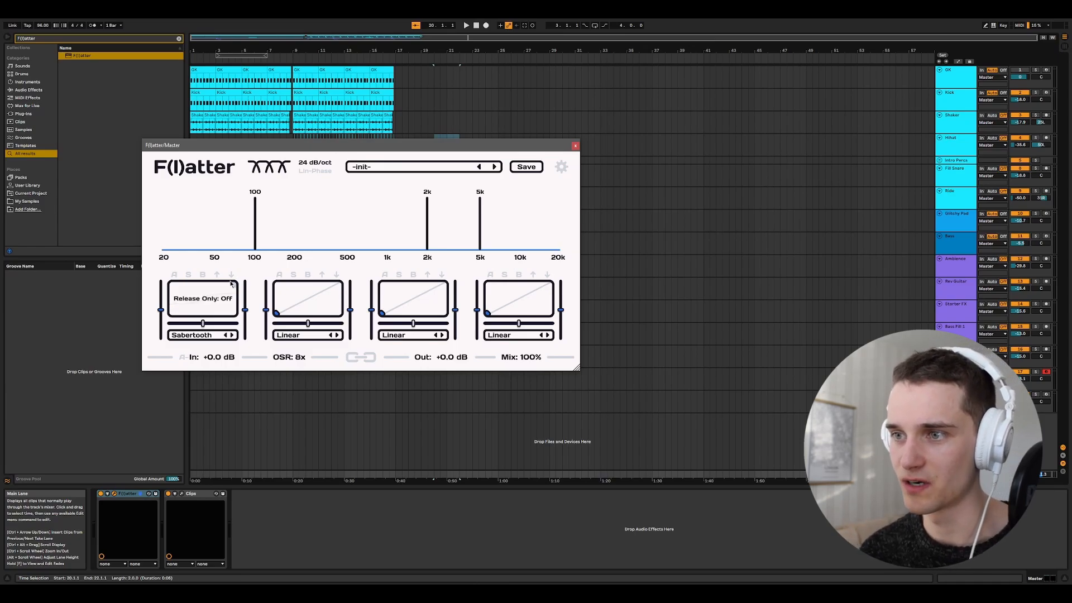
mouse_move(234, 284)
mouse_down()
mouse_move(188, 299)
mouse_move(196, 283)
mouse_move(239, 282)
mouse_move(206, 299)
mouse_move(174, 281)
mouse_move(175, 301)
mouse_move(232, 300)
mouse_move(189, 295)
mouse_move(234, 283)
mouse_up()
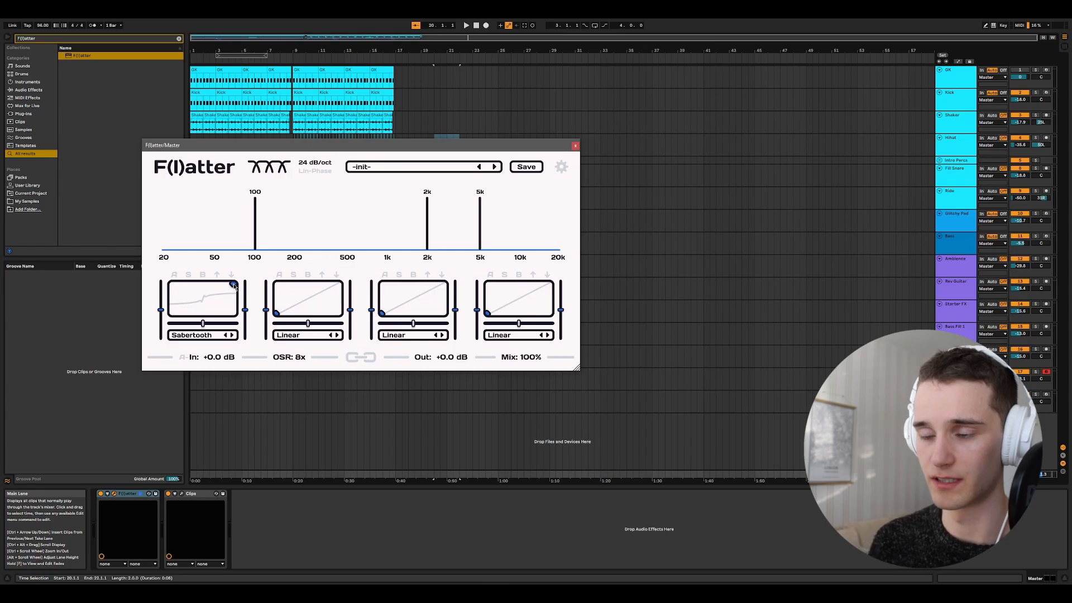
drag(234, 285, 179, 276)
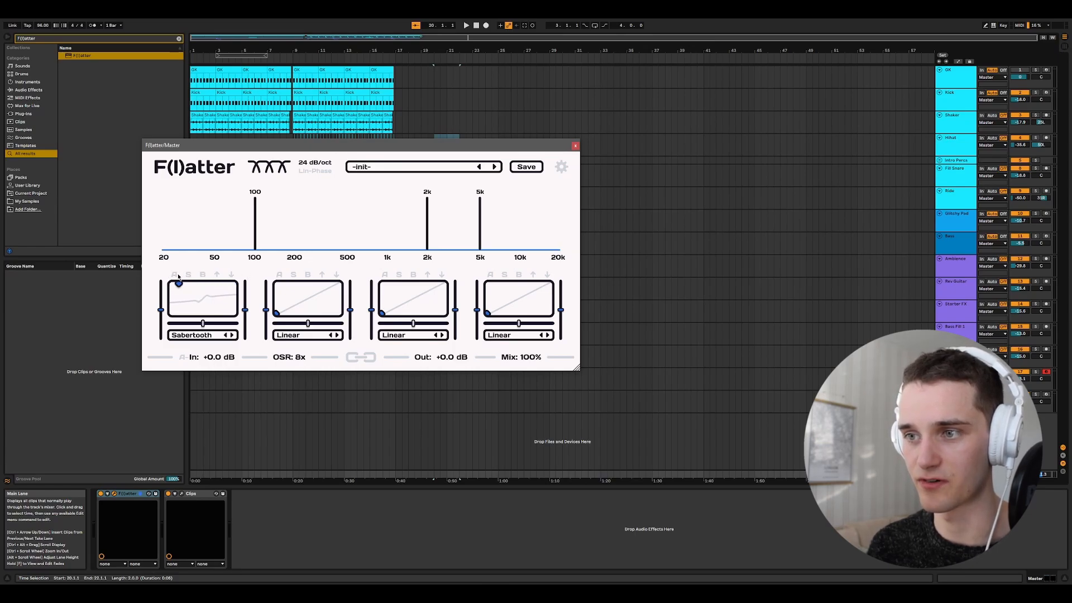
drag(178, 276, 190, 277)
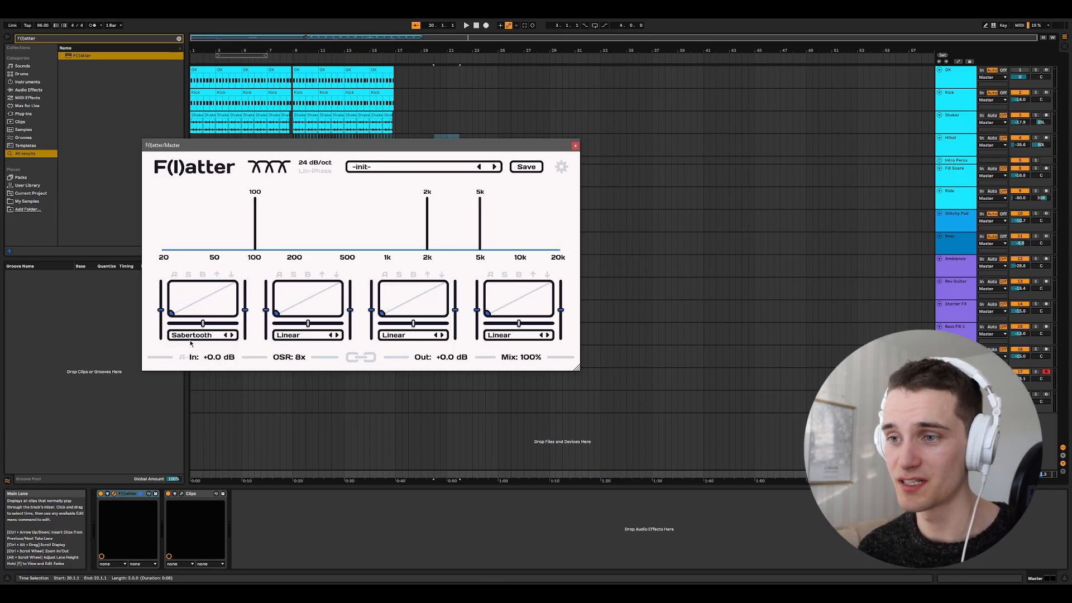
Sweep the first band's Sabertooth curve handle to the upper-right corner and back, and browse its distortion categories down to Utility.
click(191, 336)
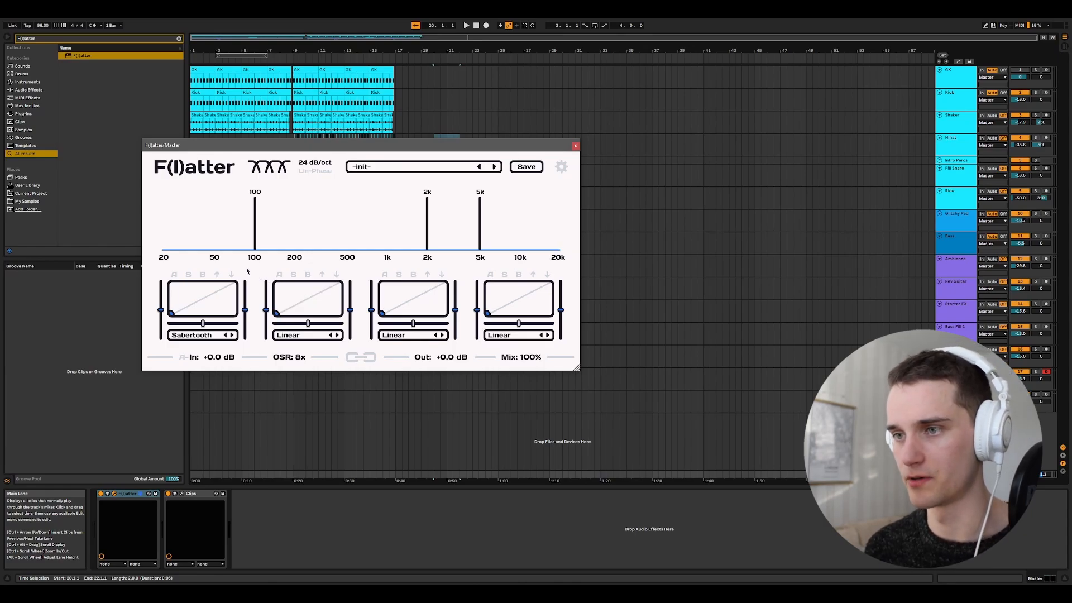
mouse_move(172, 314)
mouse_down()
mouse_move(233, 282)
mouse_move(201, 283)
mouse_move(239, 282)
mouse_move(256, 314)
mouse_move(214, 310)
mouse_move(243, 284)
mouse_move(183, 284)
mouse_move(170, 328)
mouse_up()
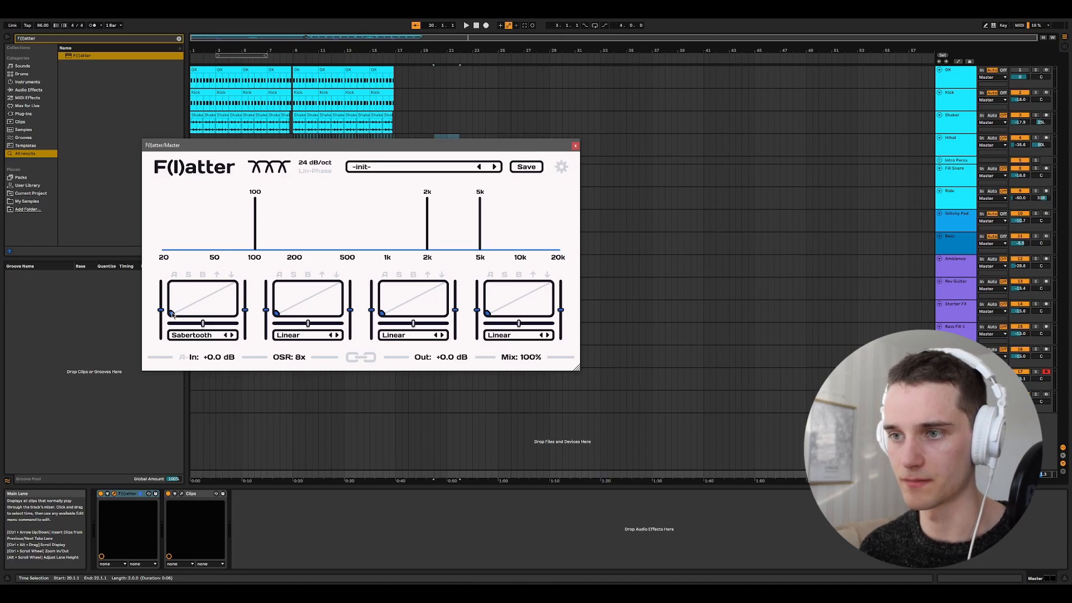
drag(174, 313, 243, 282)
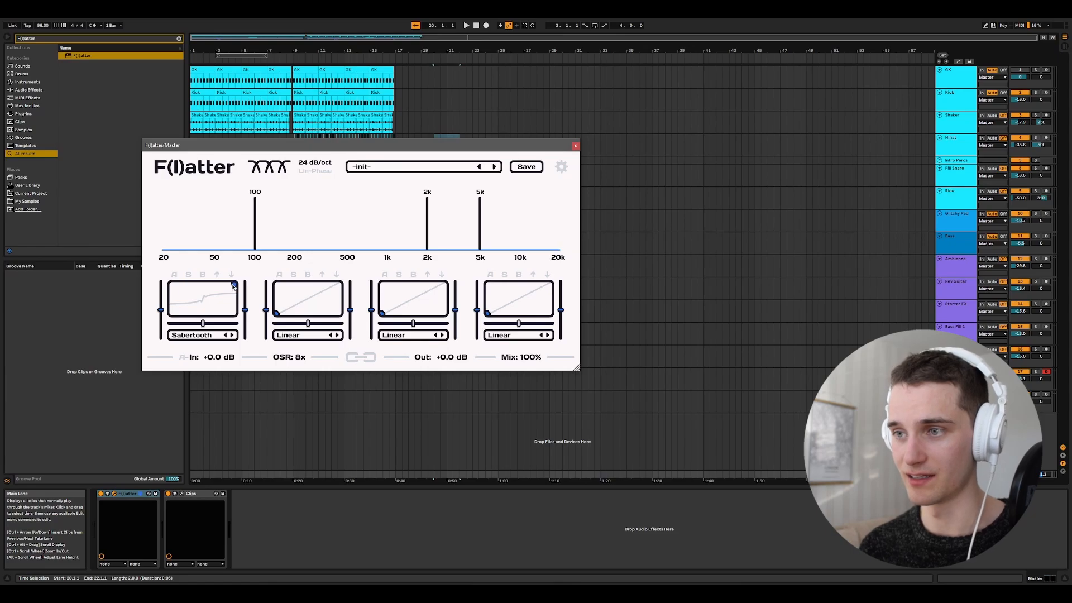
mouse_move(234, 284)
mouse_down()
mouse_move(210, 291)
mouse_move(236, 284)
mouse_up()
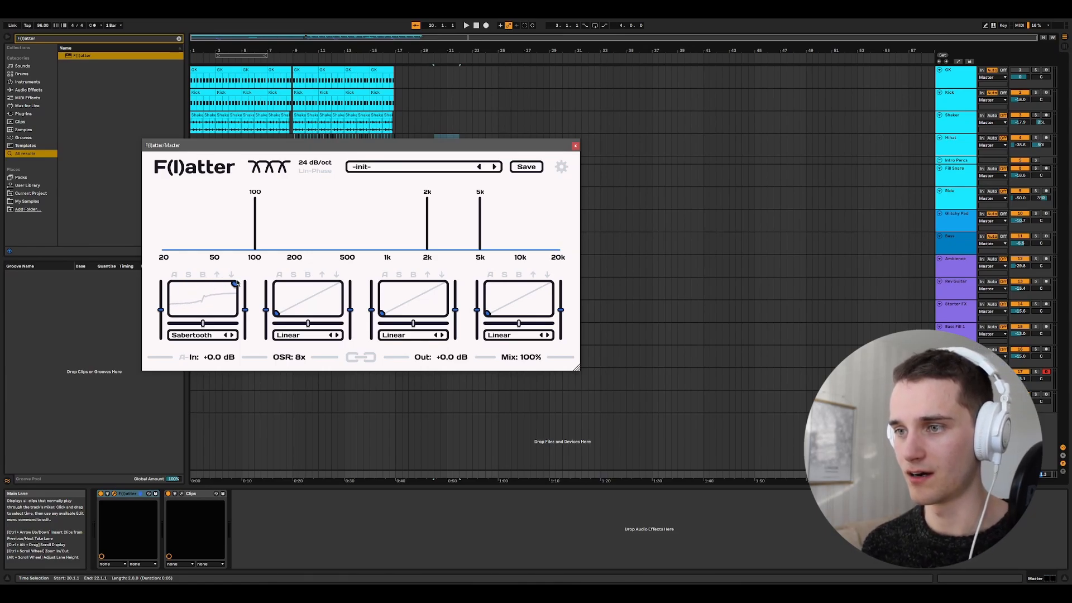
drag(234, 286, 170, 317)
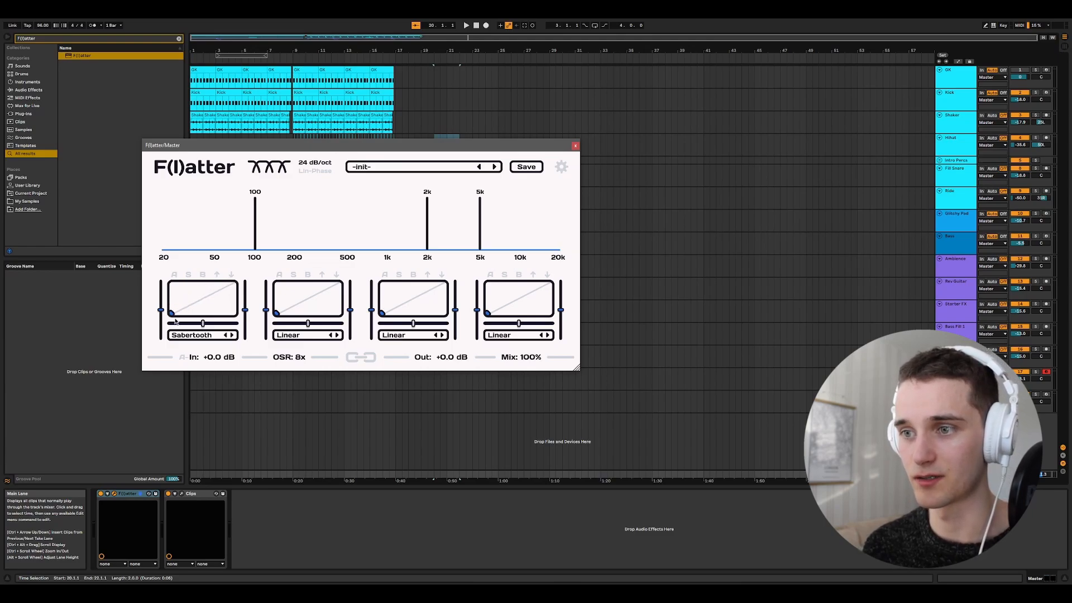
click(184, 334)
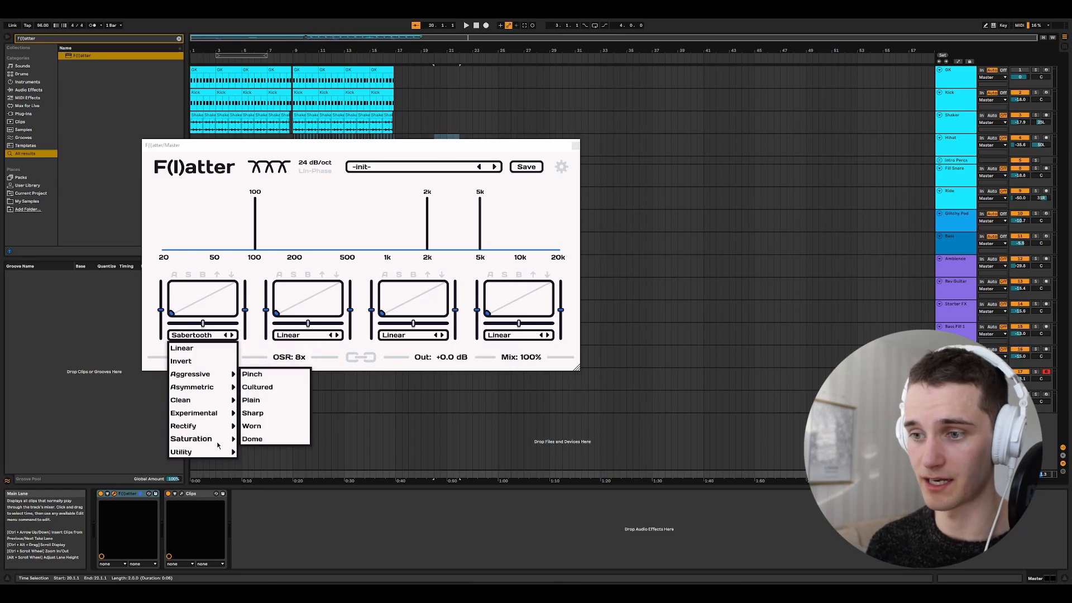
mouse_move(219, 454)
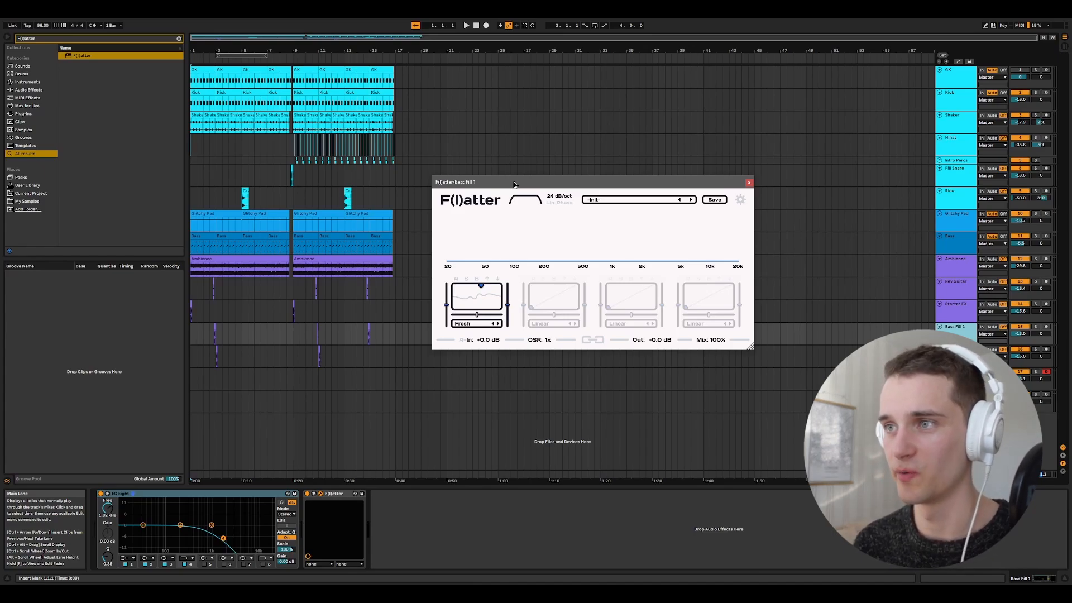
View the plugin settings on the Bass Fill 1 track and dismiss them, and briefly expand the device's parameter list.
click(740, 199)
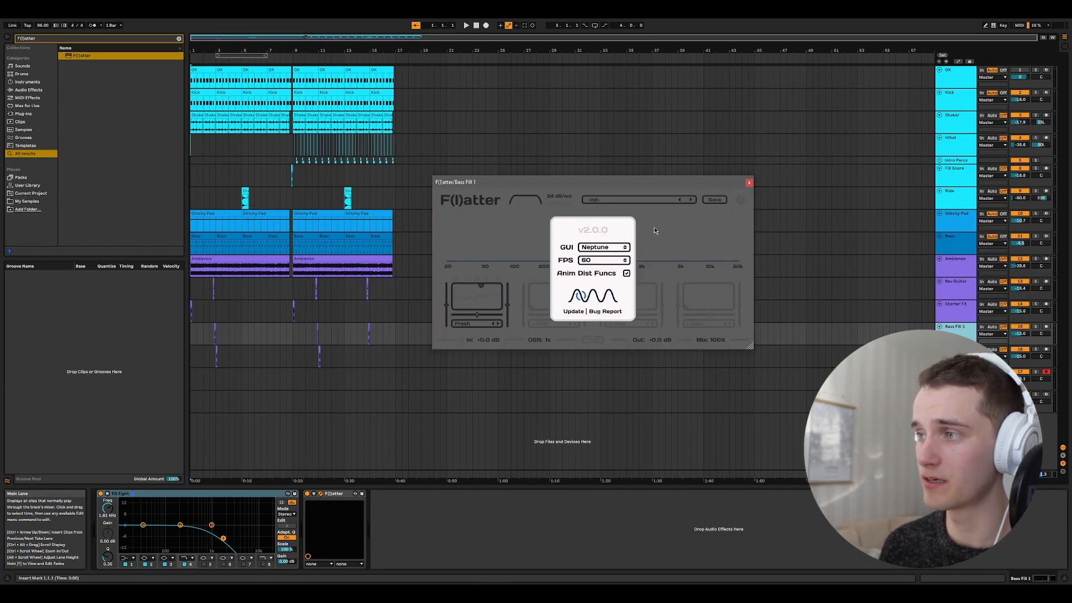
click(663, 244)
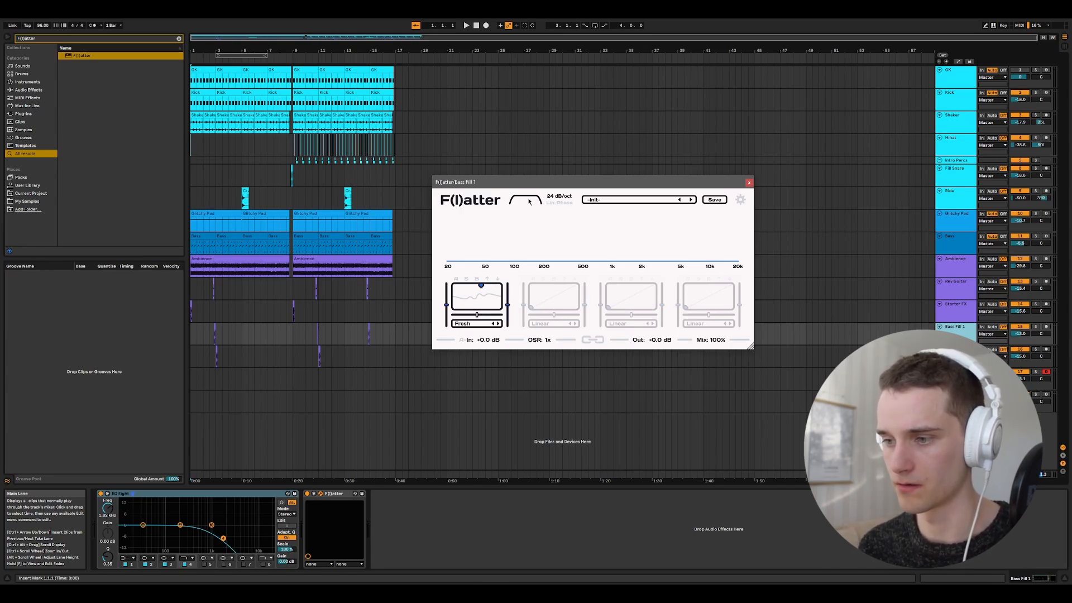
click(314, 494)
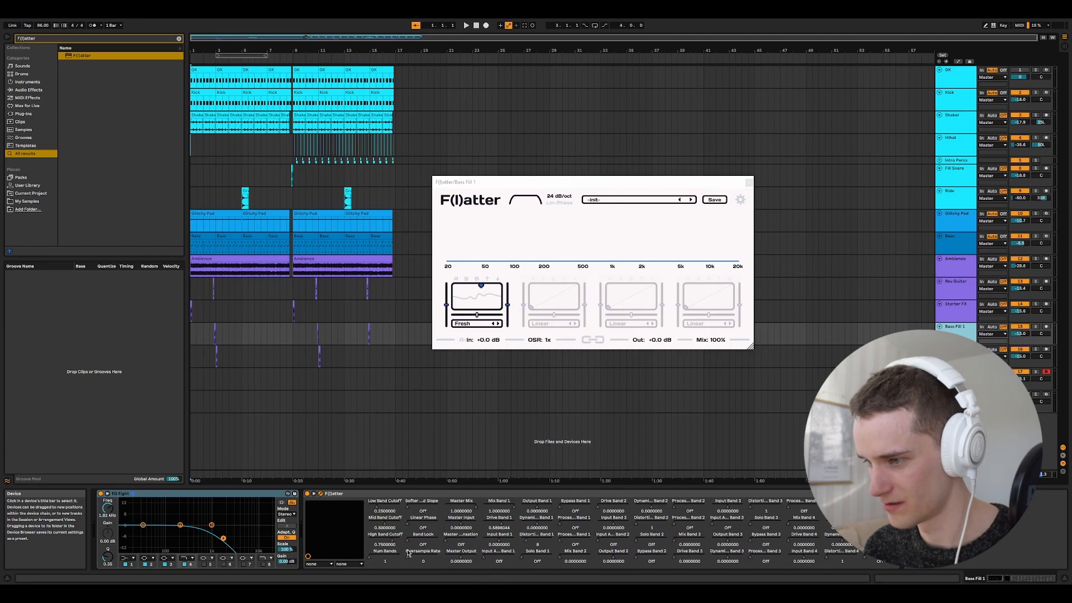
click(313, 494)
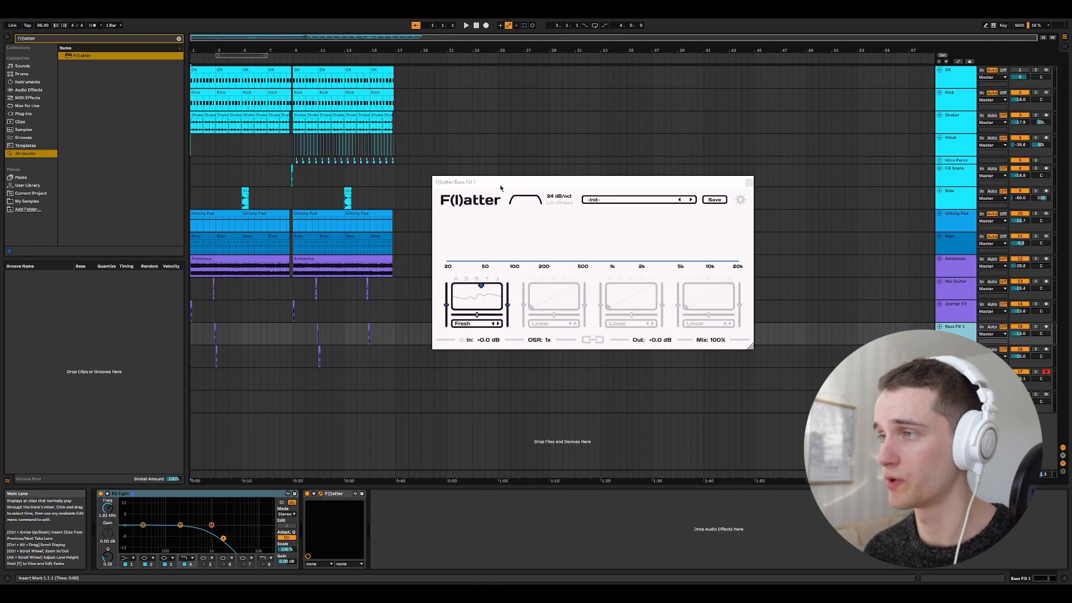
Move the Bass Fill 1 F(l)atter window up toward the top of the arrangement.
drag(512, 184, 478, 187)
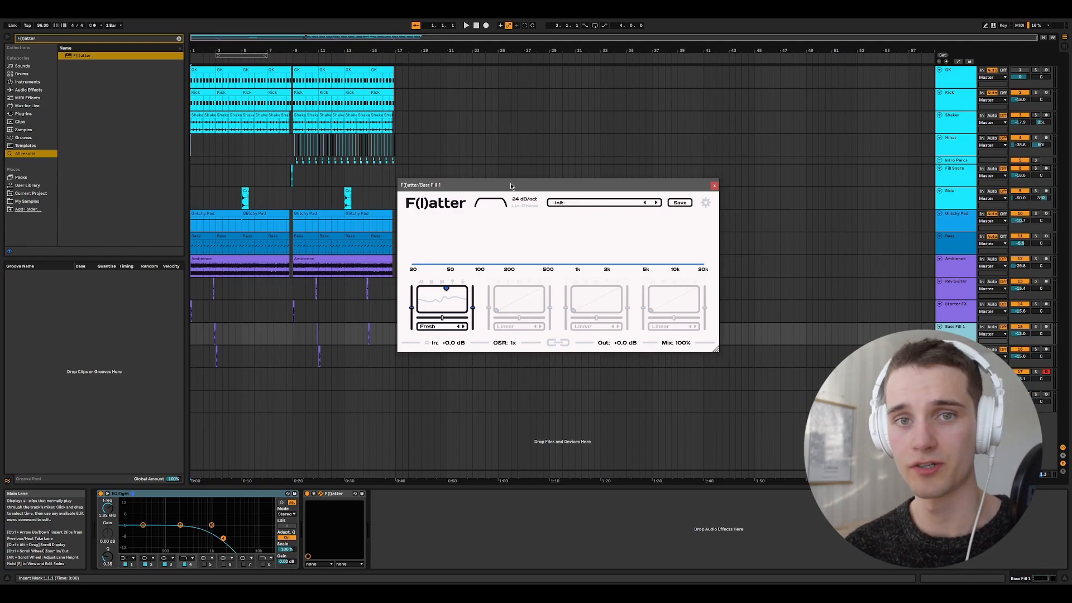
drag(510, 185, 501, 124)
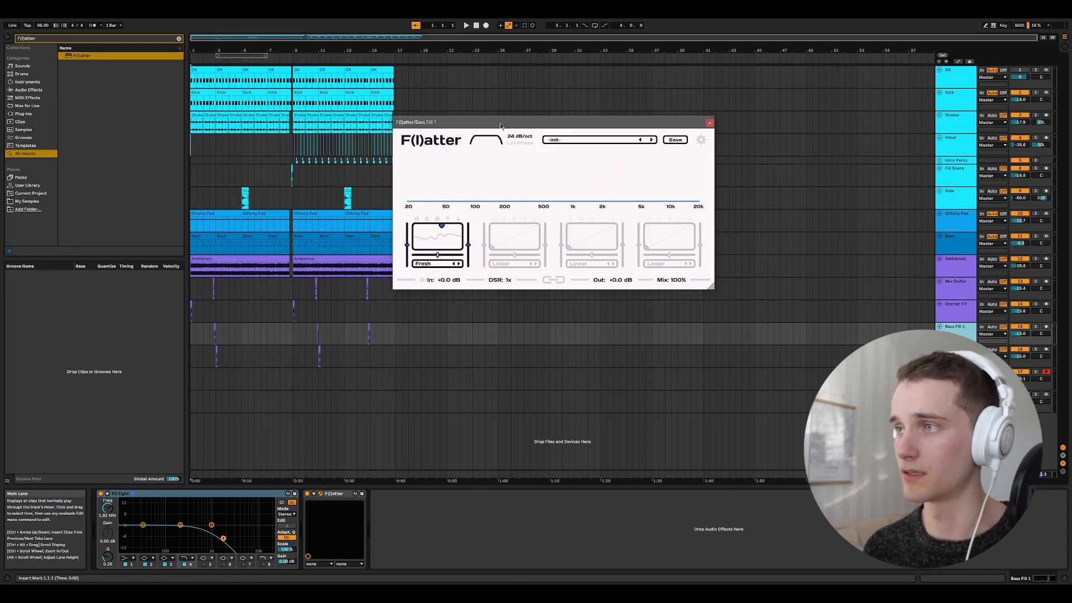
drag(545, 125, 546, 77)
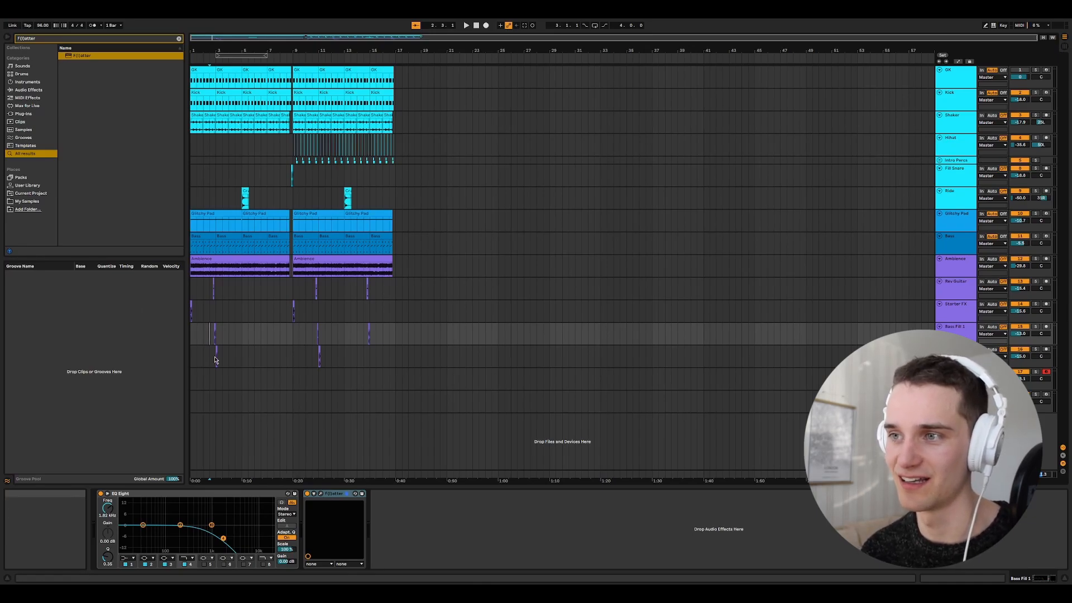
Reopen Bass Fill 1's F(l)atter window, place it higher over the arrangement and play the song from the start.
click(214, 338)
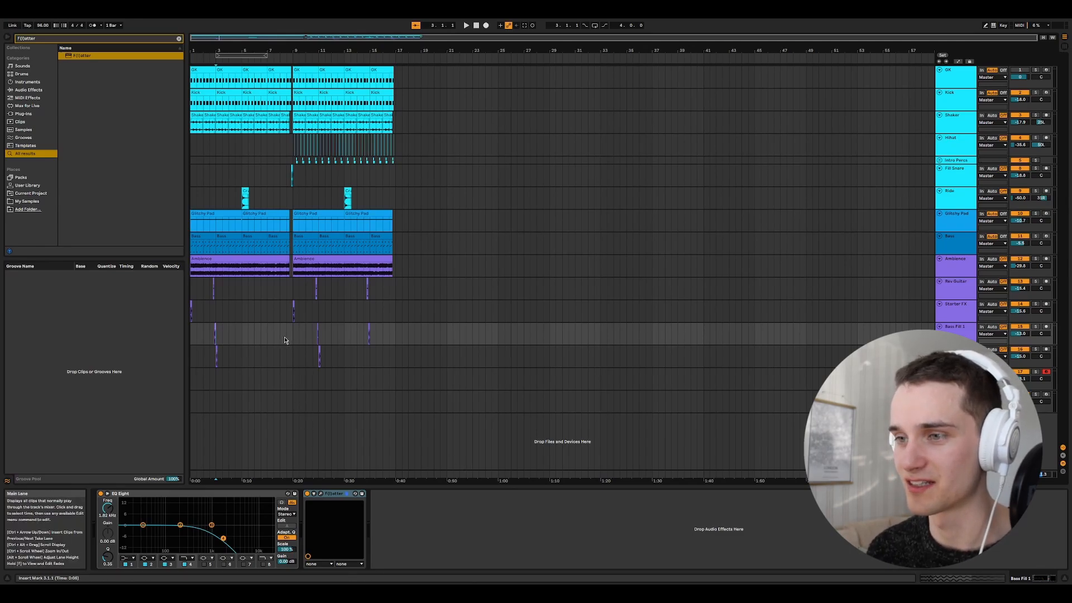
click(321, 494)
drag(612, 170, 600, 95)
click(668, 62)
key(Home)
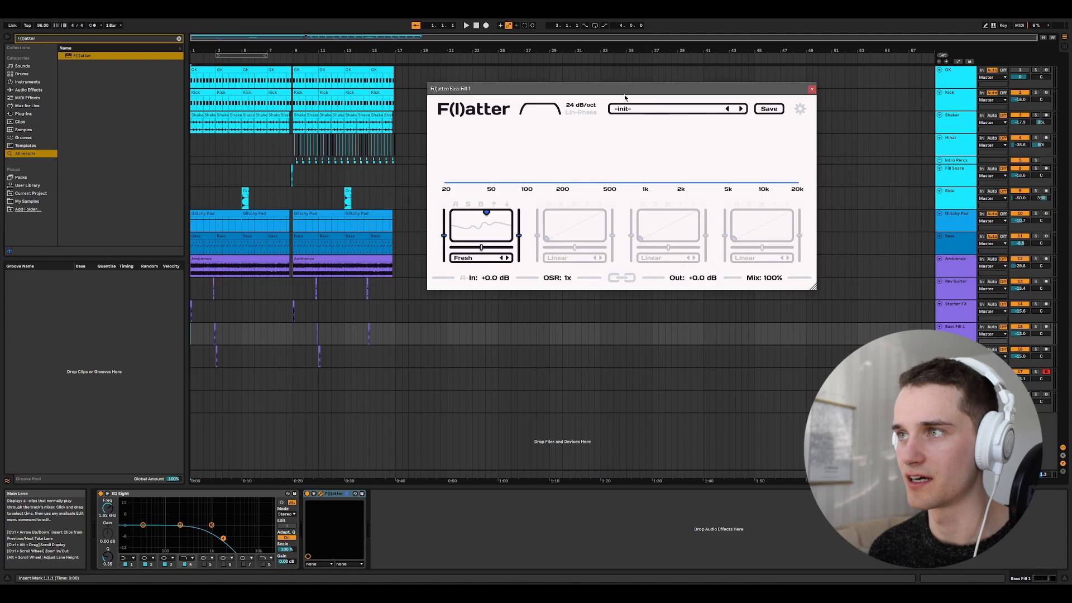
click(466, 26)
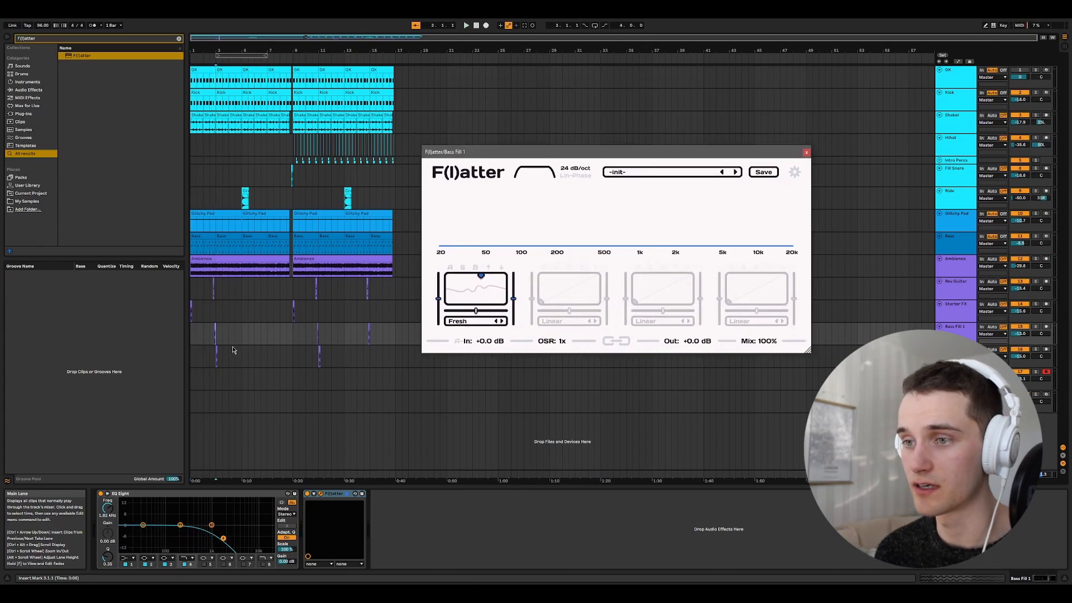
Select the time from 2.3.1 to 3.1.1 on Bass Fill 1 and browse the first band's distortion types, keeping Fresh.
drag(215, 333, 211, 334)
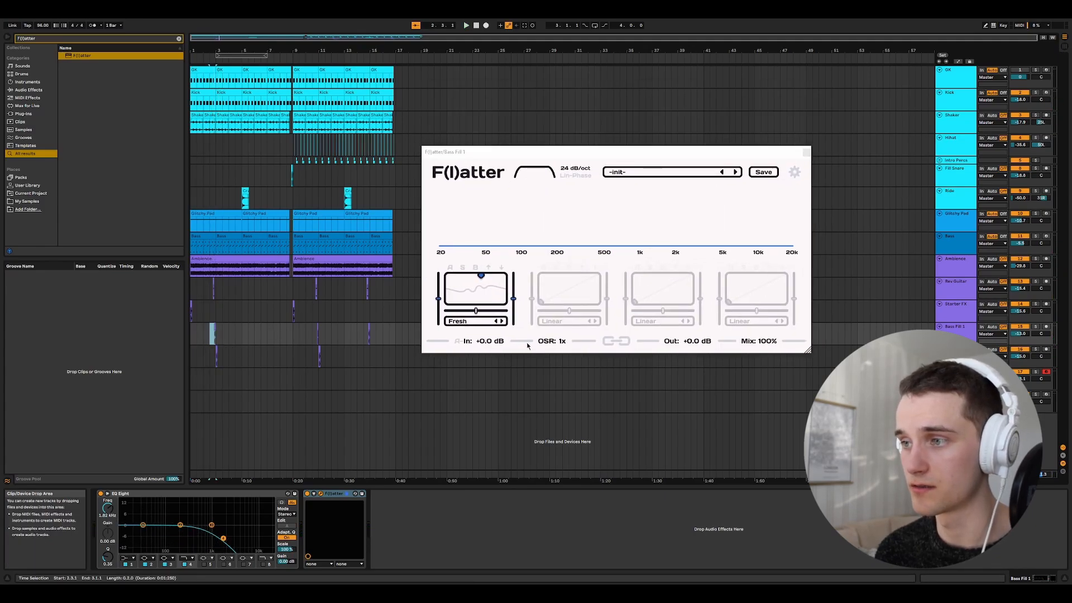
click(466, 323)
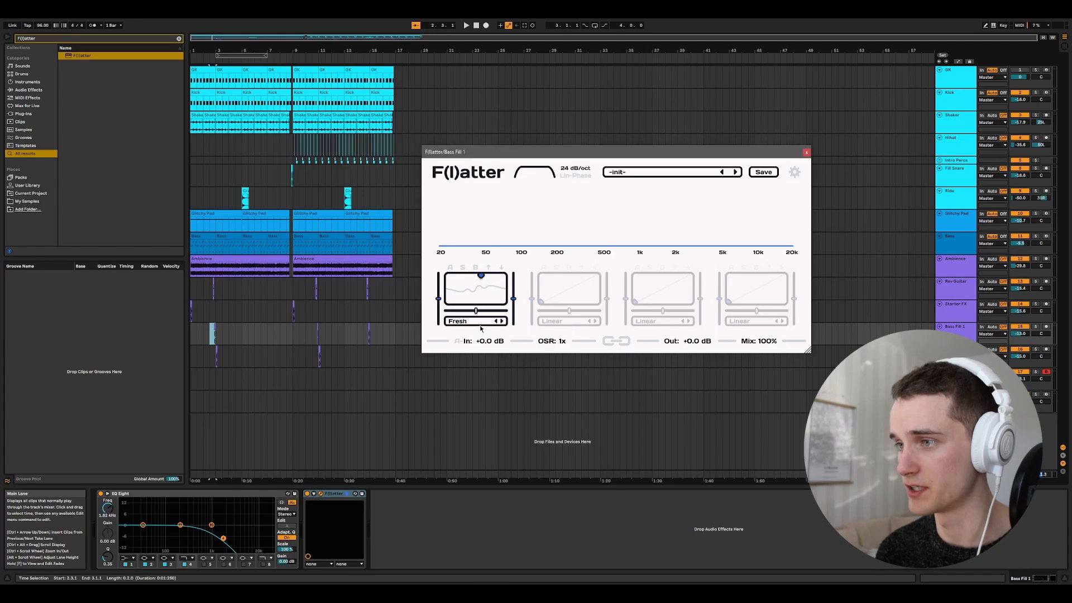
click(467, 322)
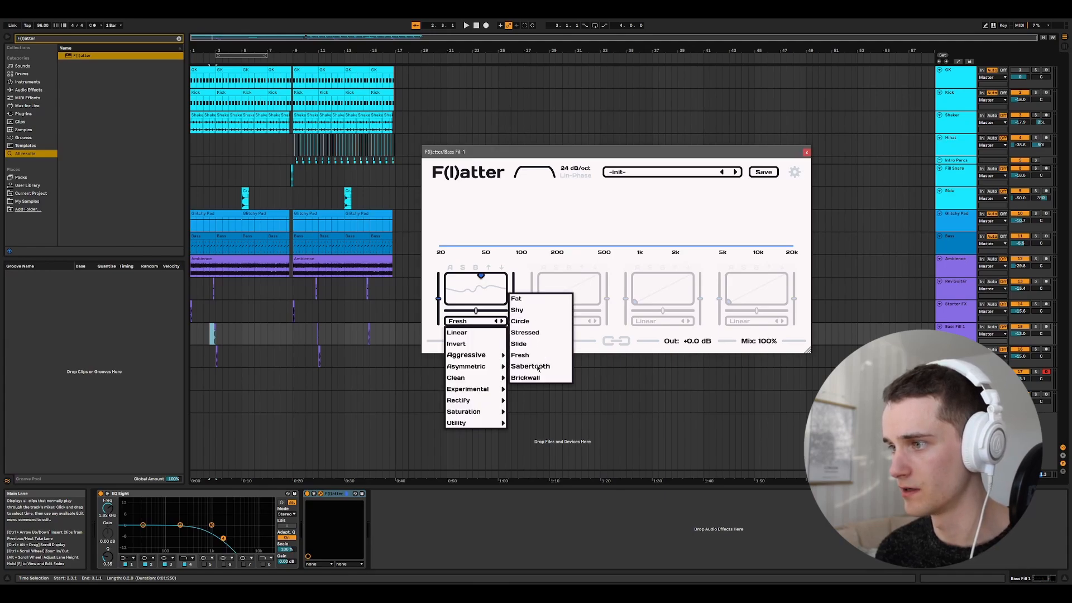
click(657, 263)
Hide the plugin window, solo the Bass Fill 1 track and play it from 2.3.1.
click(321, 493)
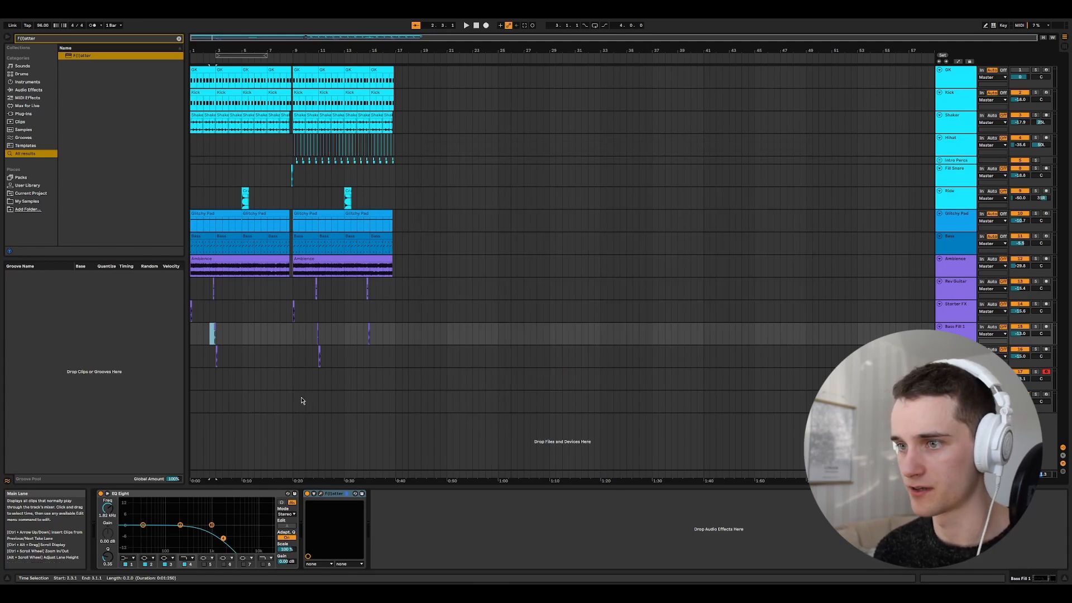
click(1036, 327)
click(1035, 328)
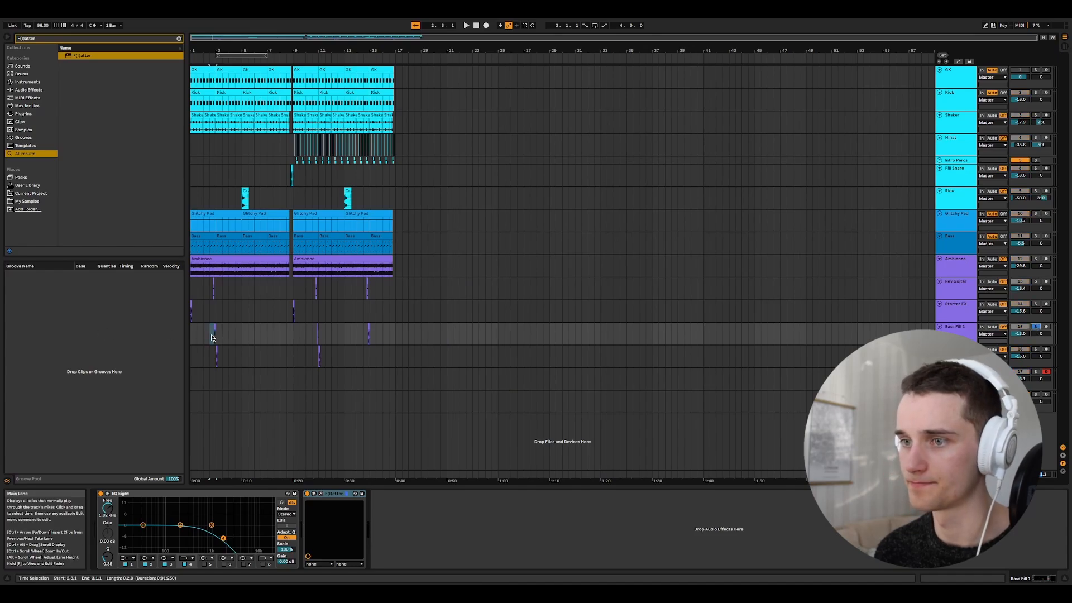
key(space)
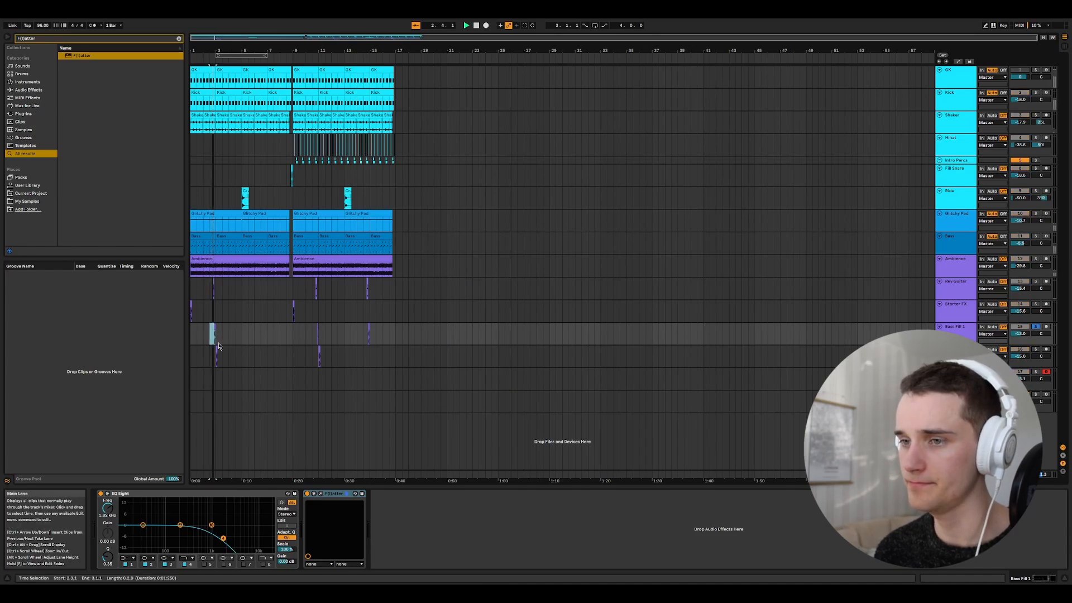
Show the Bass Fill 1 F(l)atter window again and set its overall Mix to 0%.
click(321, 494)
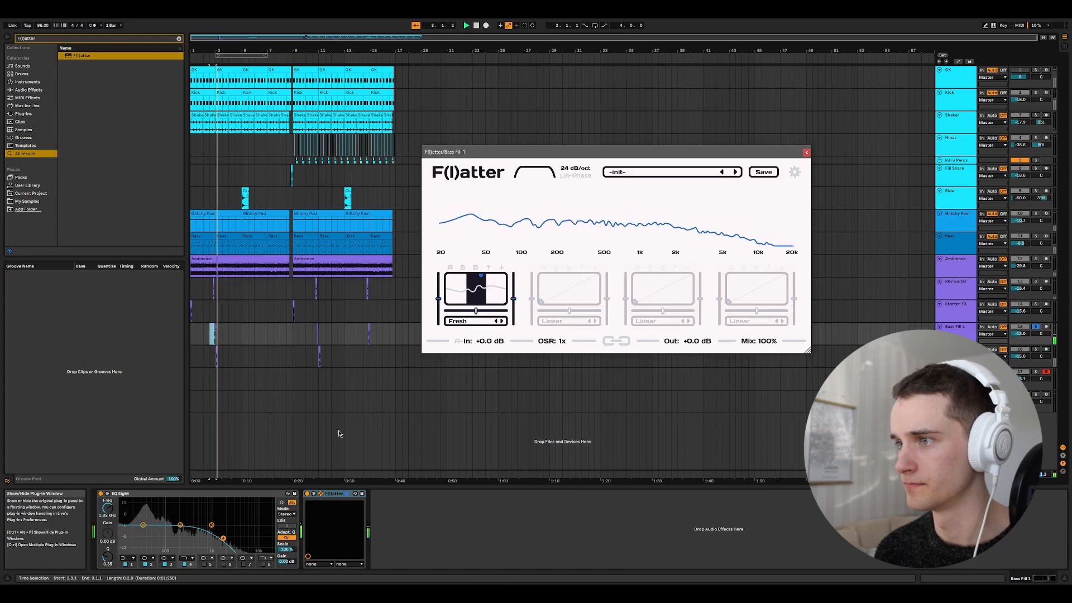
drag(767, 342, 766, 435)
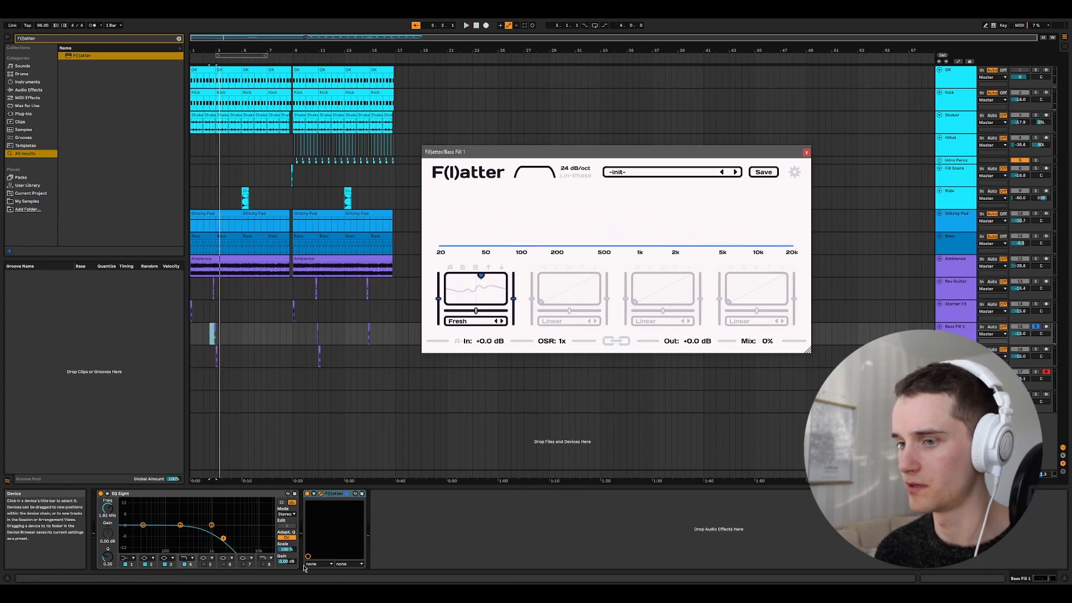
Play the Bass Fill 1 selection unprocessed, set F(l)atter's overall Mix to 100% and replay it for comparison.
key(space)
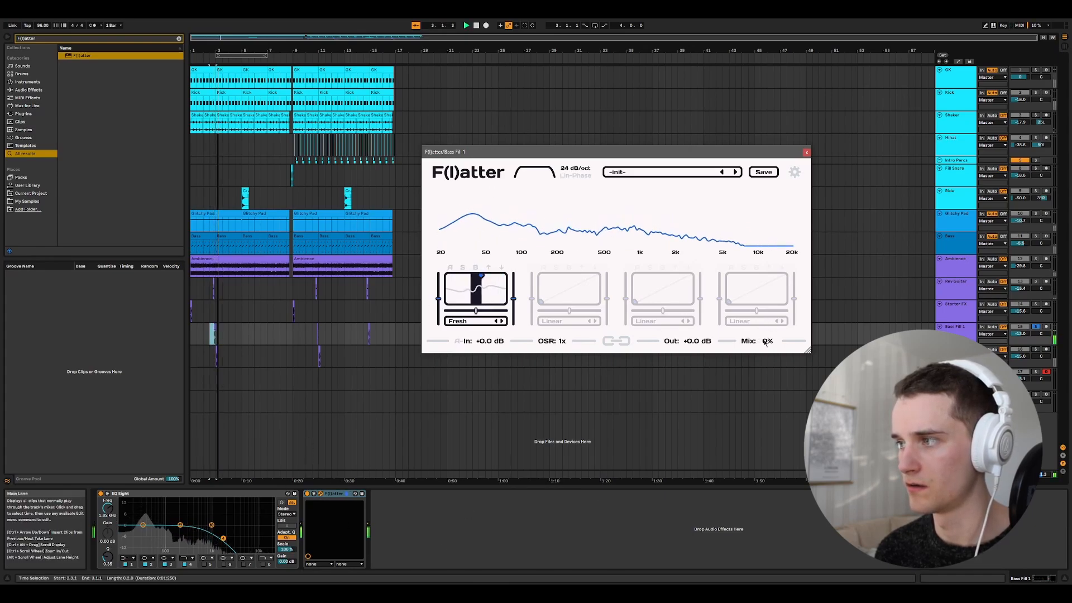
drag(767, 341, 767, 252)
key(space)
key(space)
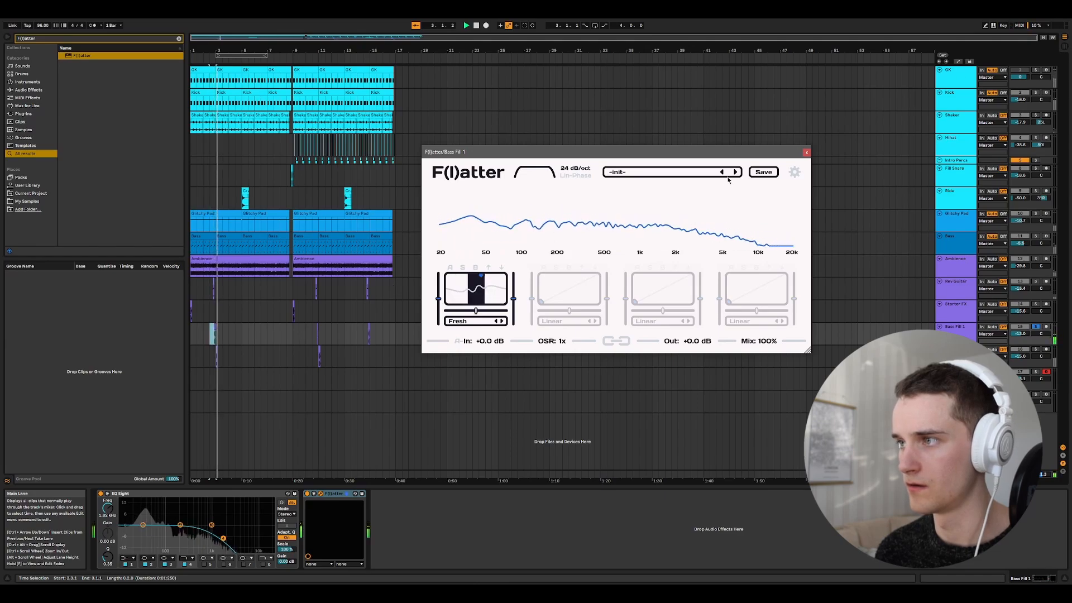
Solo the Bass Fill 2 track, play it from 3.1.1 and show its F(l)atter window.
key(Down)
click(218, 358)
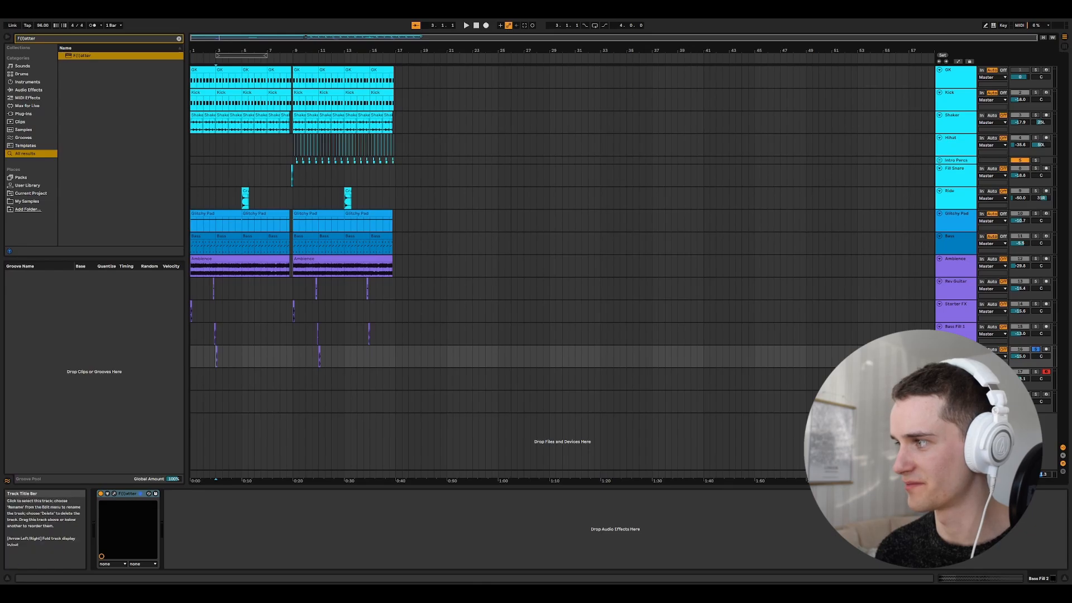
key(space)
key(space)
key(space)
click(114, 494)
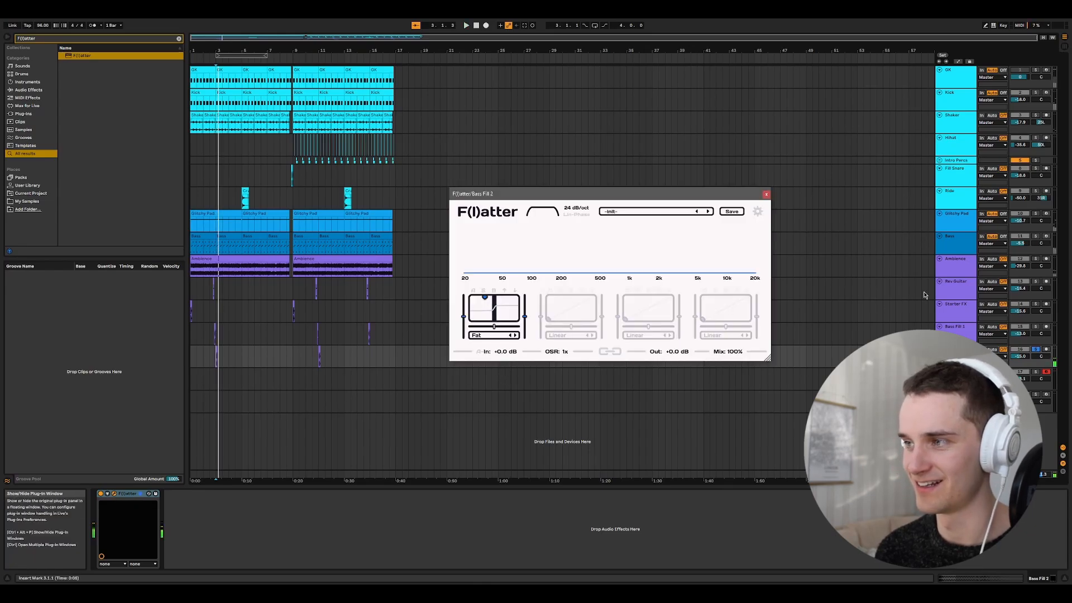
Replay Bass Fill 2 with F(l)atter switched off and on again to compare the dry and Fat-distorted sound.
key(space)
key(space)
key(space)
key(space)
click(101, 493)
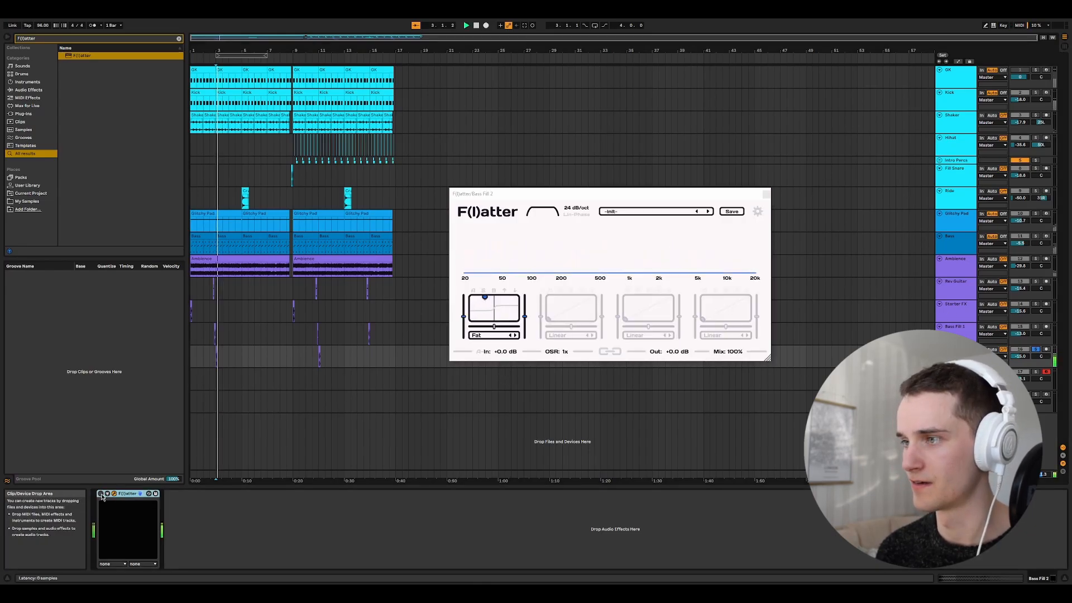
click(101, 494)
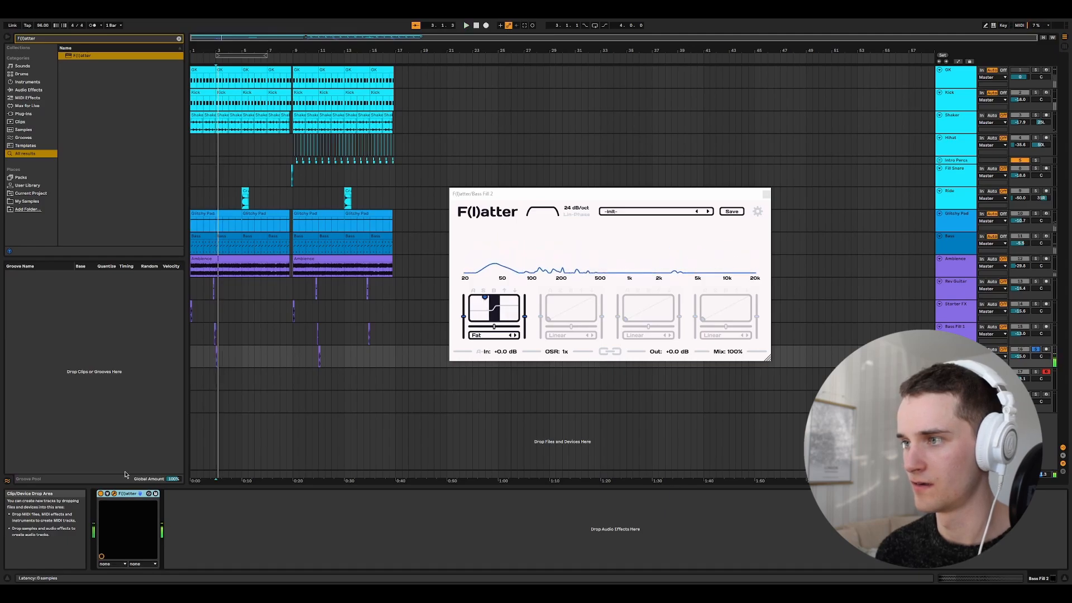
click(663, 332)
Select the Analog Lab V track, clear the Bass Fill 2 solo and play the song from 8.3.1.
click(956, 379)
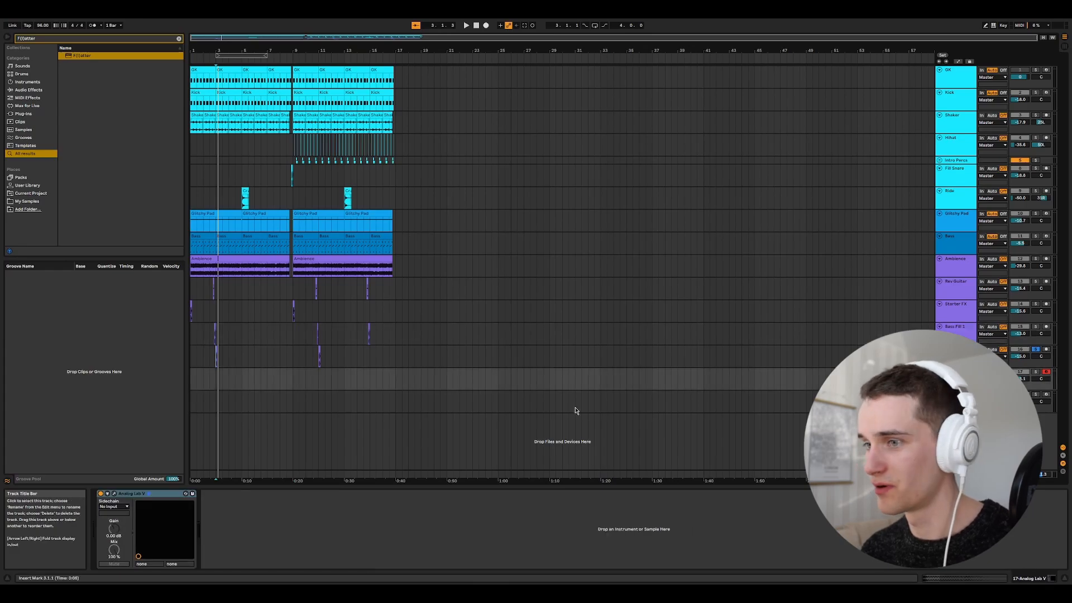
click(296, 383)
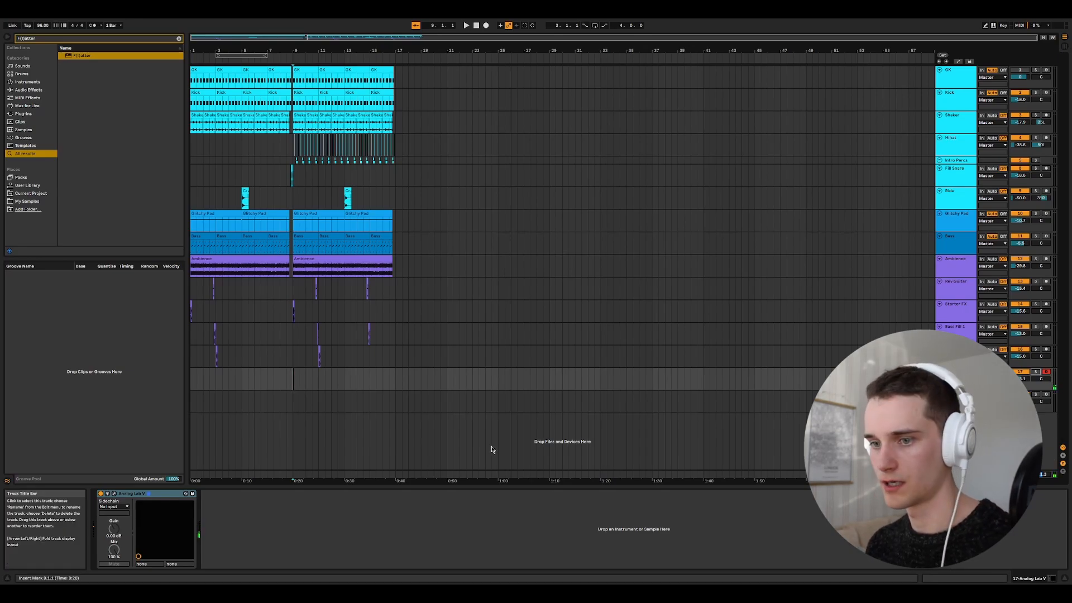
click(286, 373)
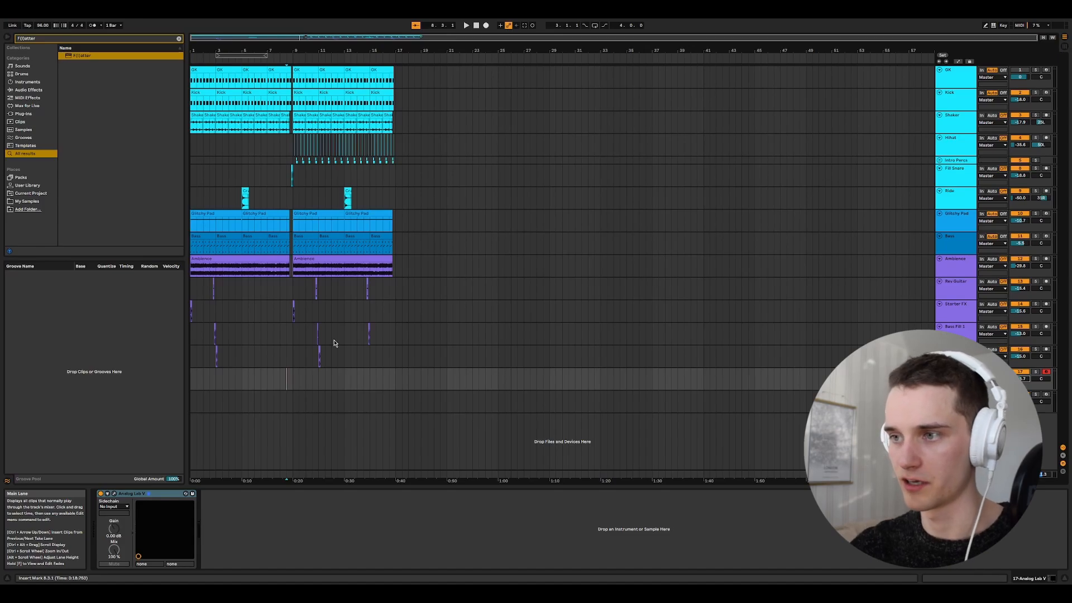
click(290, 384)
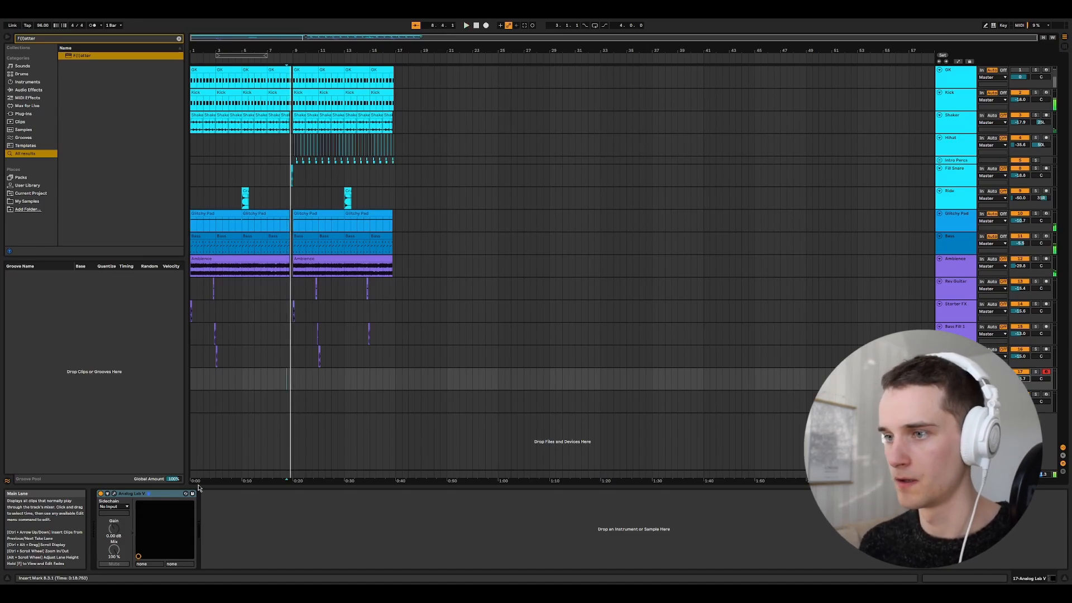
Record a MIDI part on the Analog Lab V track from 9.1.1 and end the clip at 17.1.1.
key(F9)
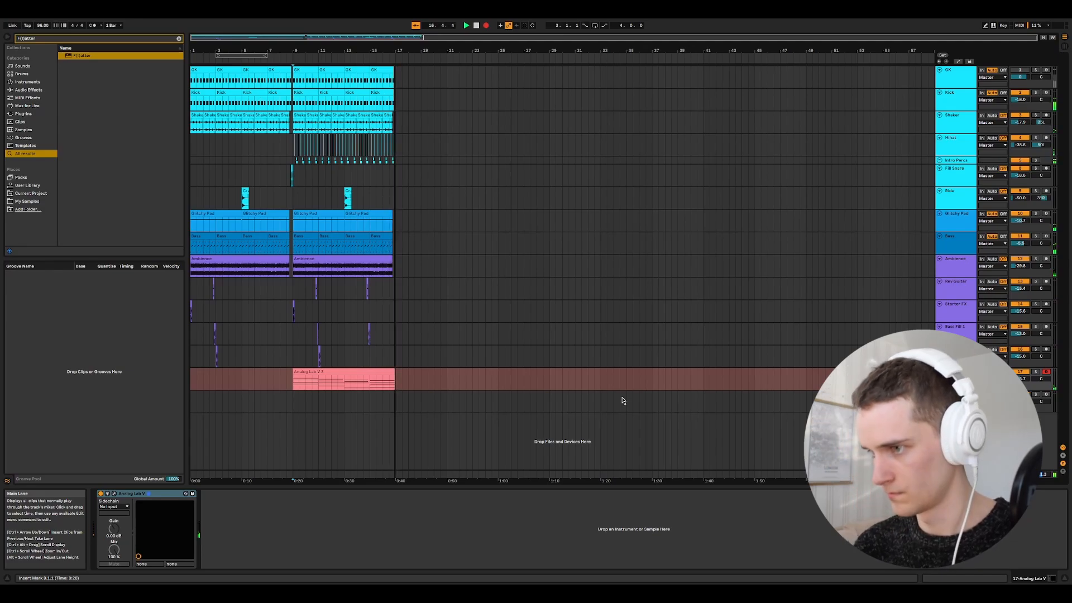
key(space)
click(434, 379)
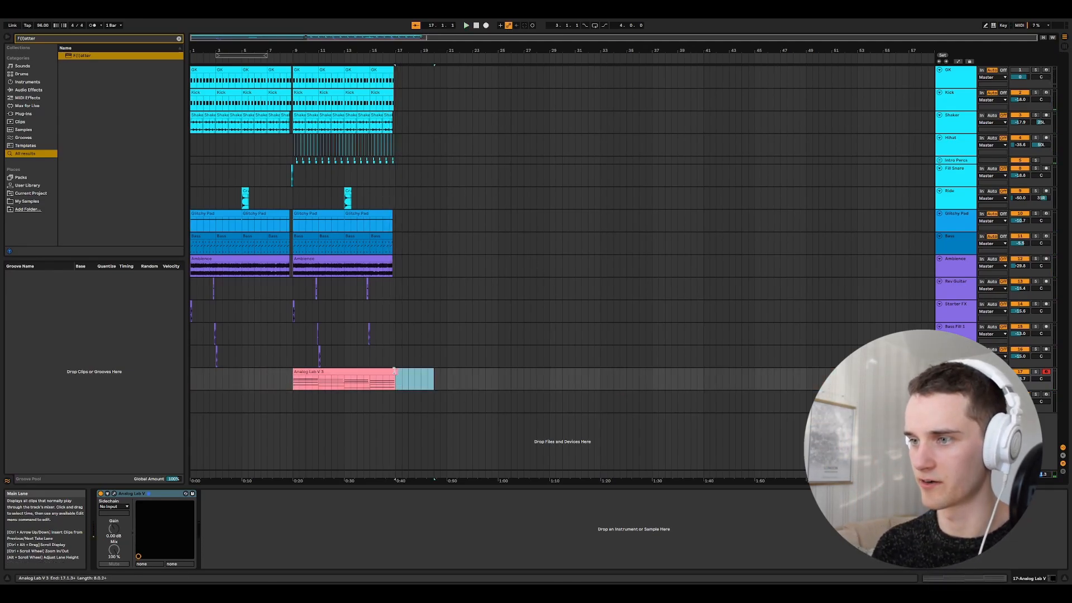
click(395, 370)
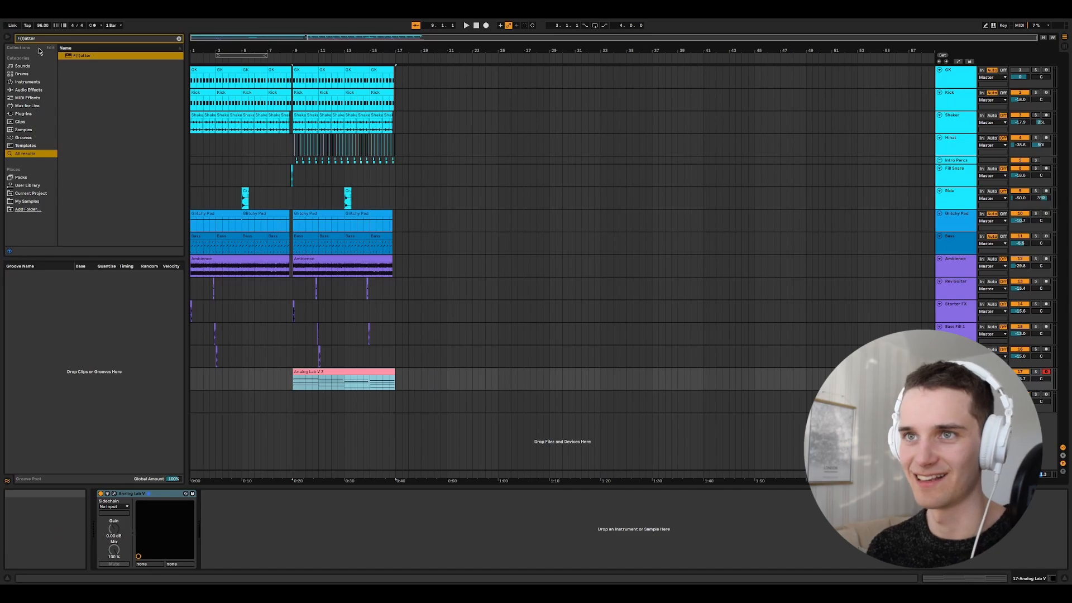
Add F(l)atter to the Analog Lab V track, solo the track and play the recorded clip from 9.1.1.
click(74, 57)
key(Return)
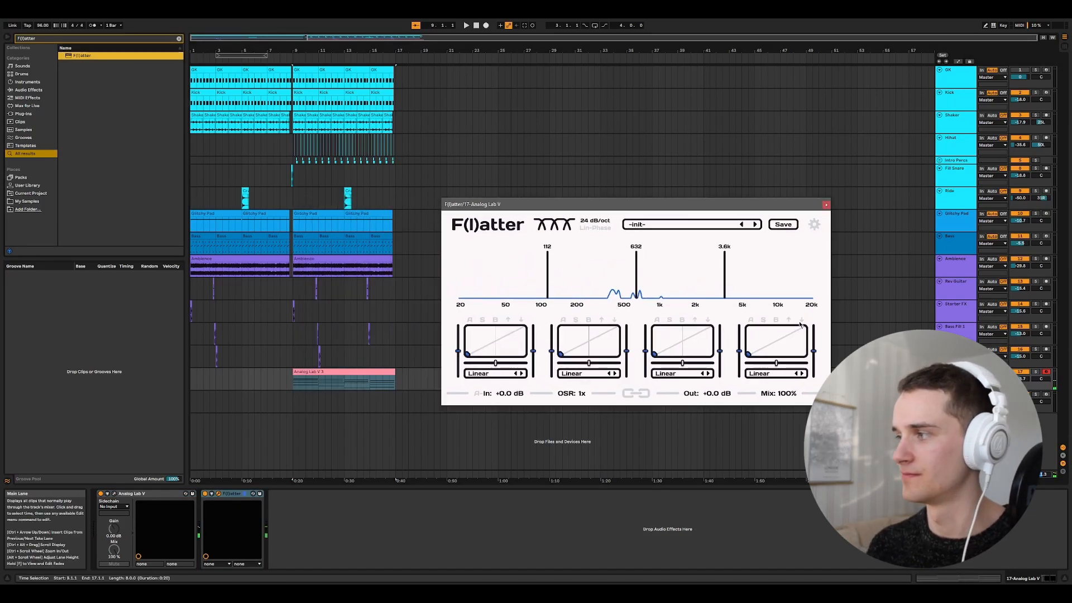
drag(453, 202, 600, 204)
key(space)
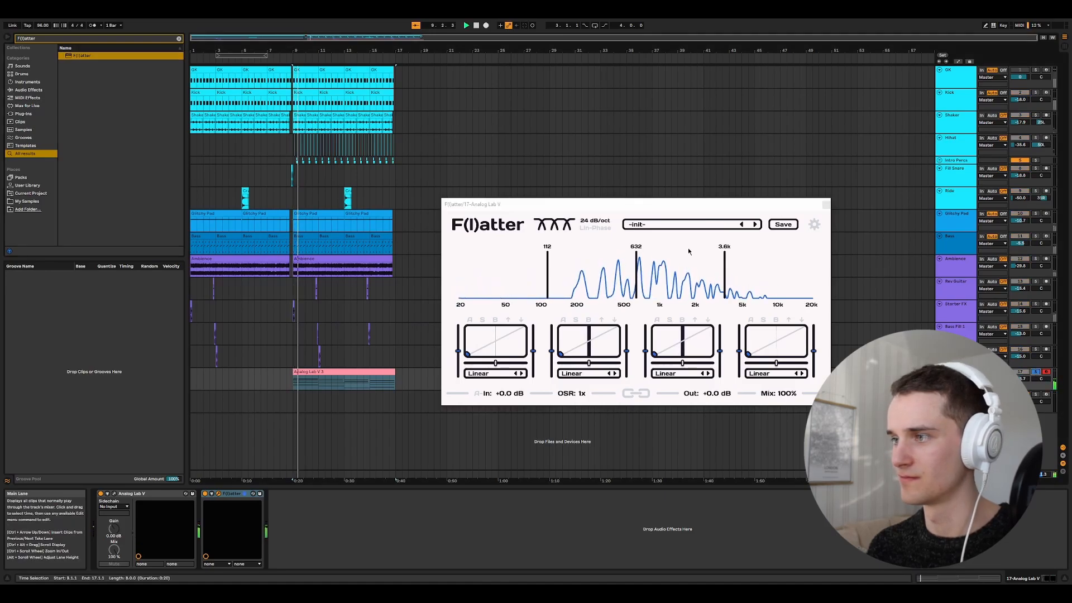
Try one-, three- and four-band layouts during playback, ending on two bands with the crossover at 936 Hz.
click(570, 226)
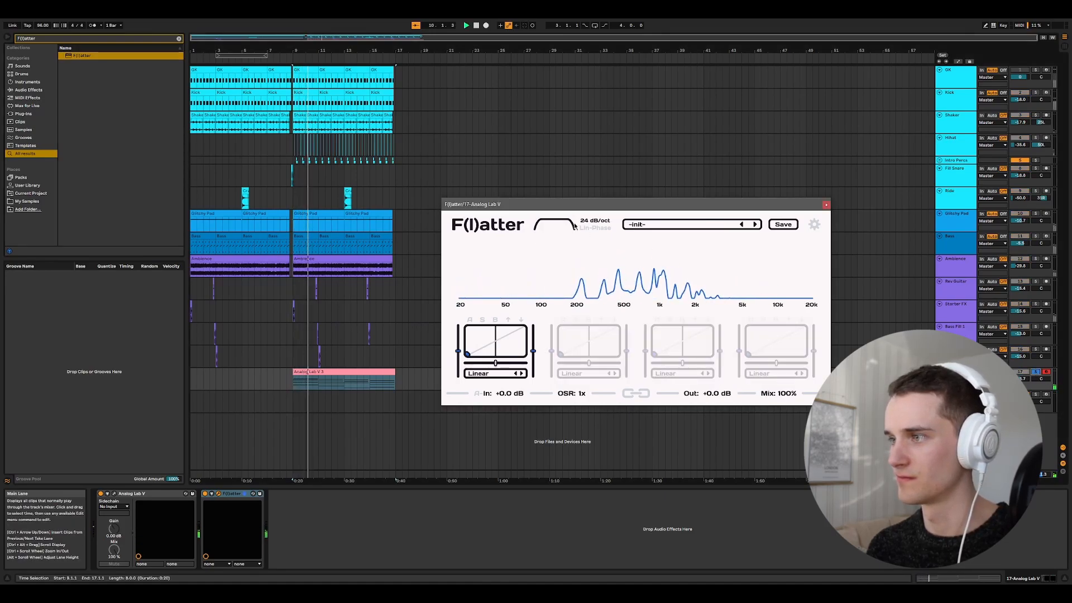
click(570, 226)
click(571, 226)
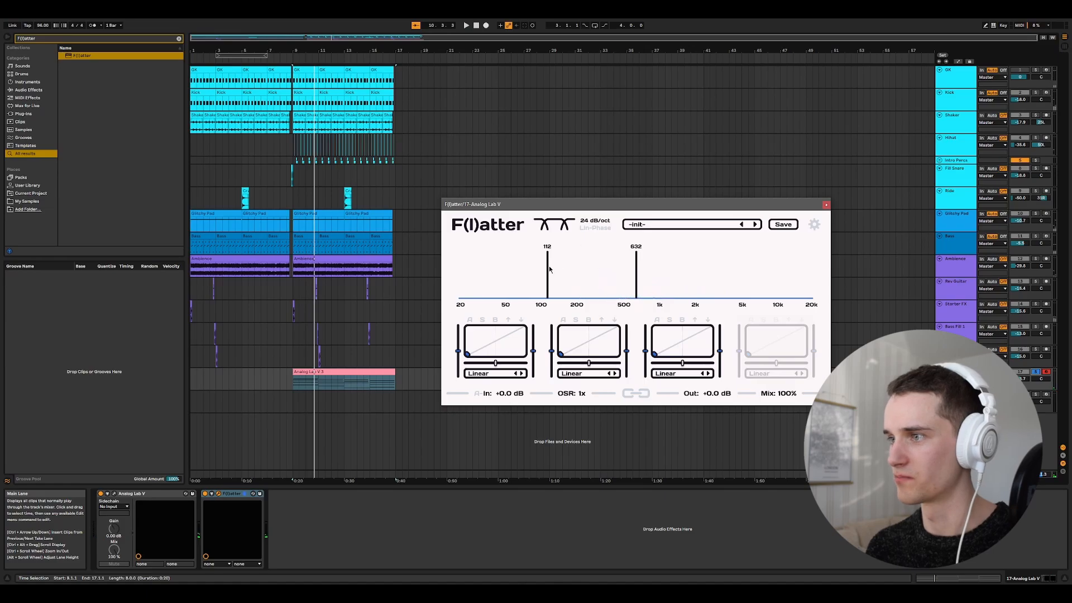
click(558, 223)
key(space)
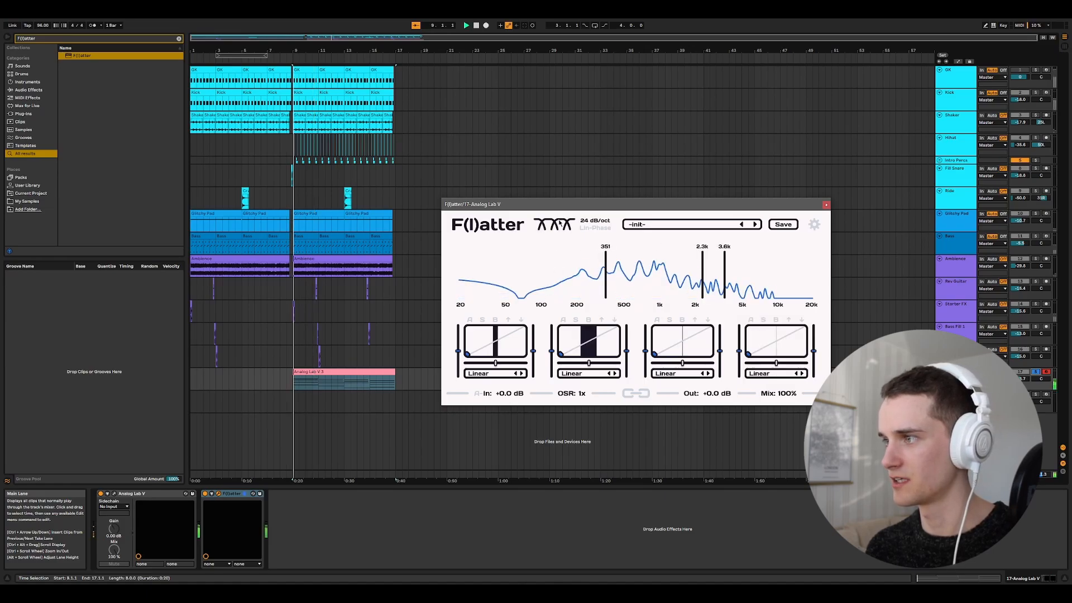
click(546, 226)
click(547, 227)
click(546, 226)
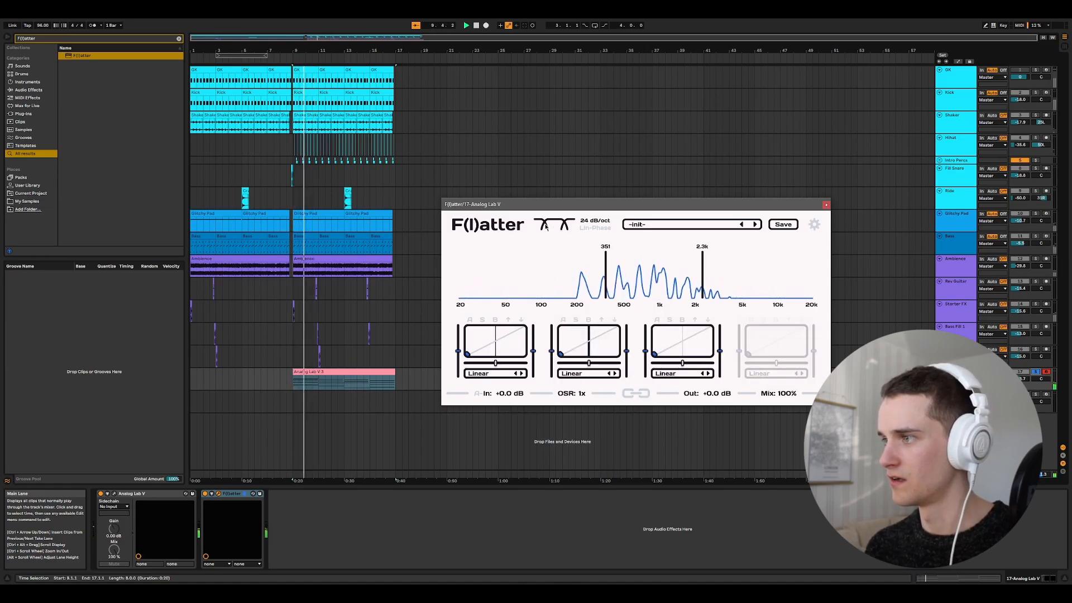
click(547, 227)
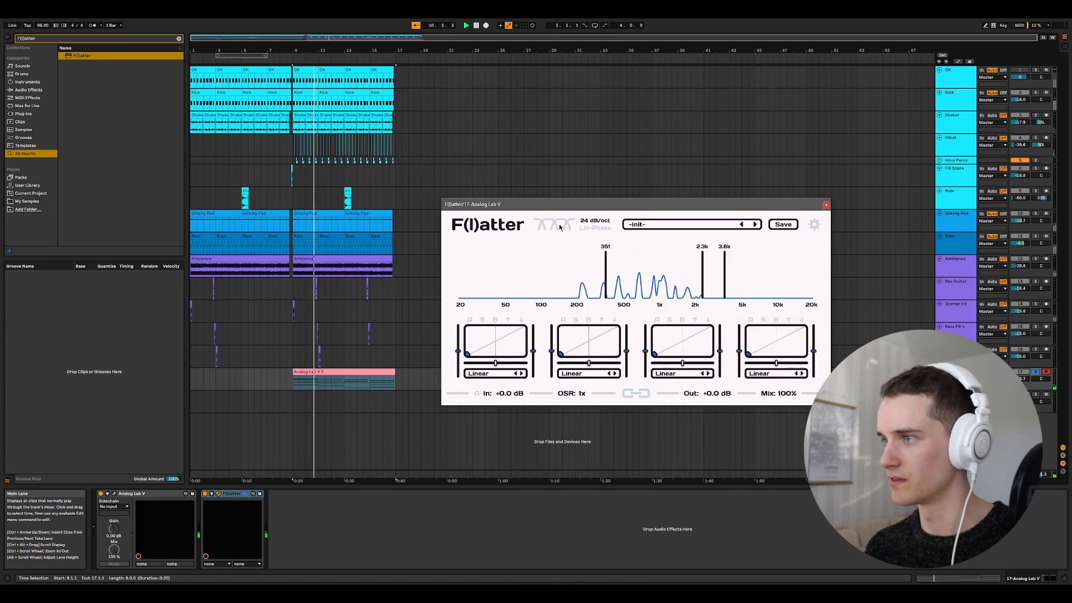
click(560, 228)
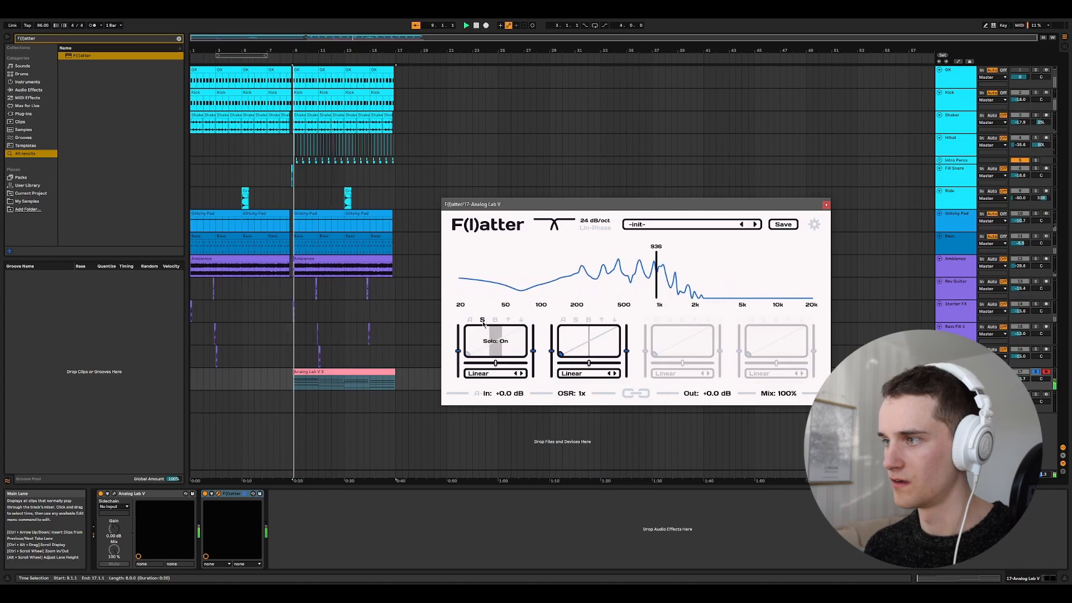
Solo the first band, set its distortion type to Crisp and place its curve handle near the graph's centre.
click(492, 373)
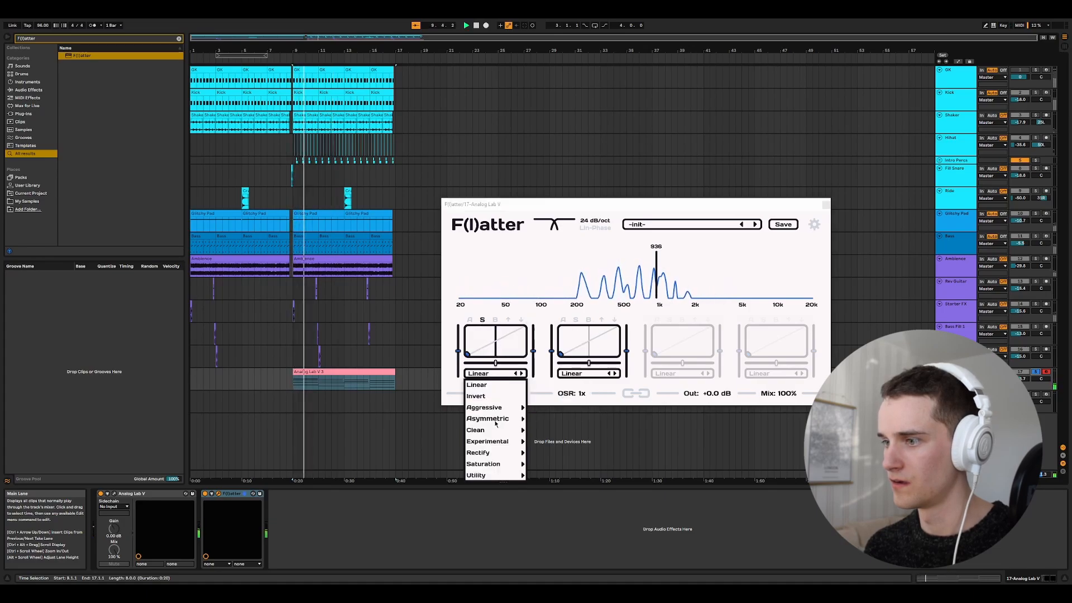
mouse_move(495, 423)
click(539, 340)
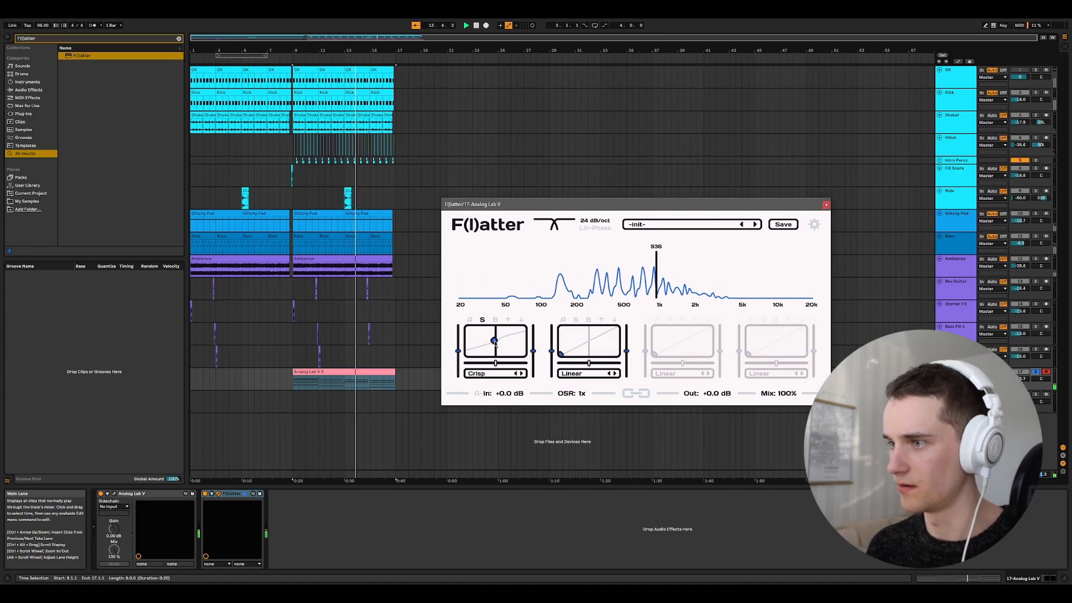
Set the second band's distortion type to Amp from the Aggressive group, solo that band and play the clip.
click(570, 373)
mouse_move(578, 407)
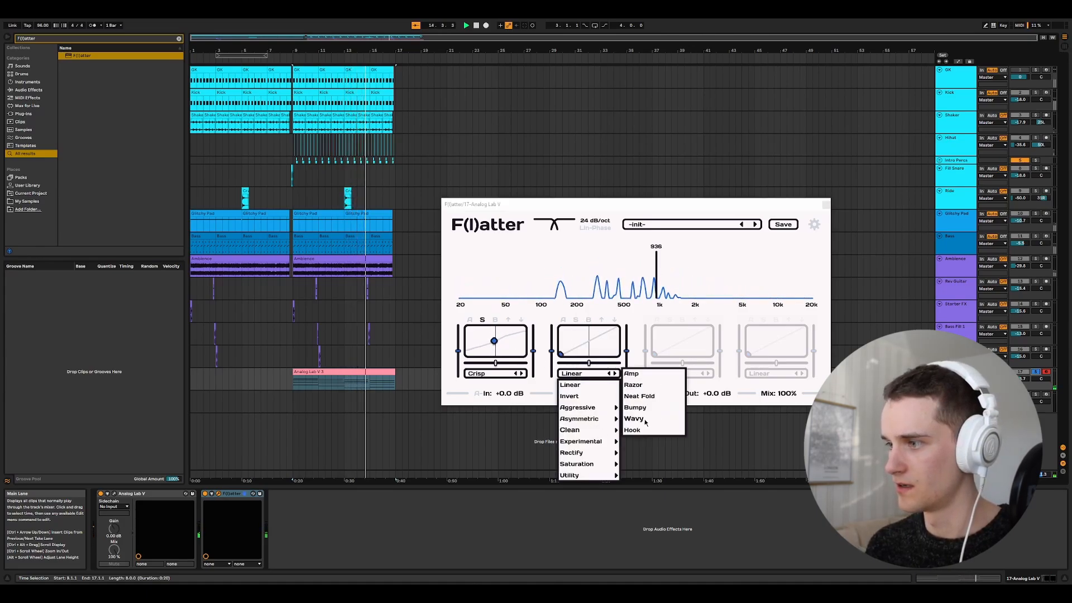
click(632, 374)
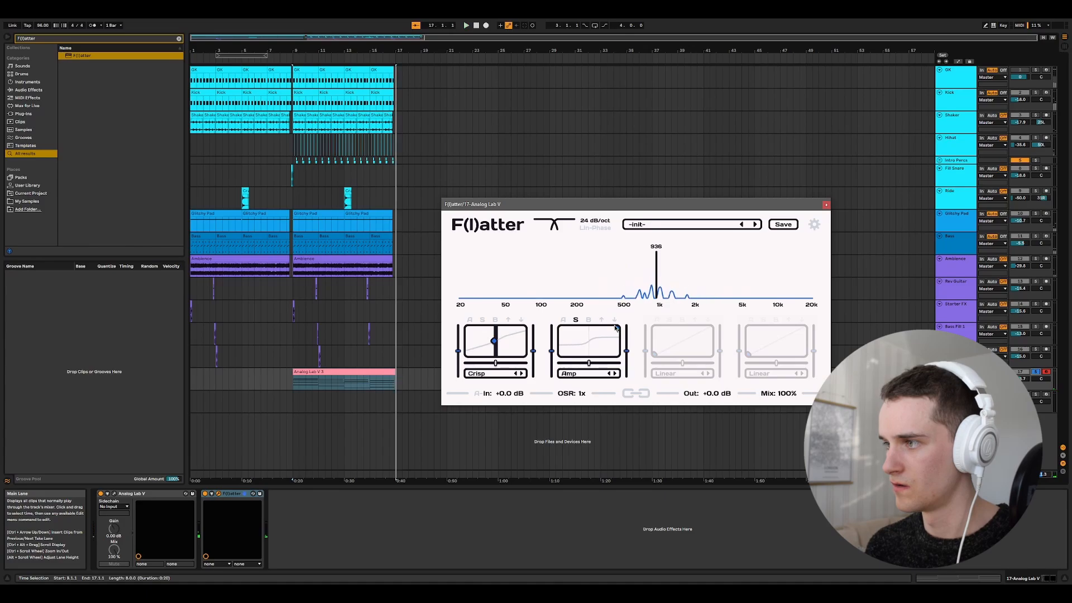
key(space)
key(space)
key(space)
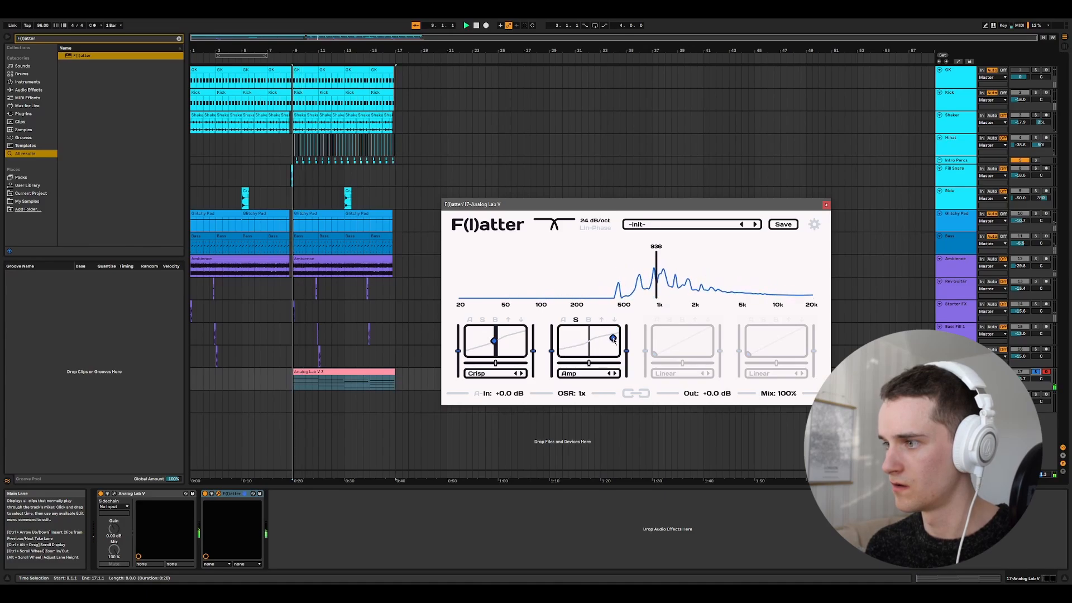
Lower the second band's curve handle slightly, clear the band solo and play both bands together.
key(space)
key(space)
drag(613, 338, 610, 350)
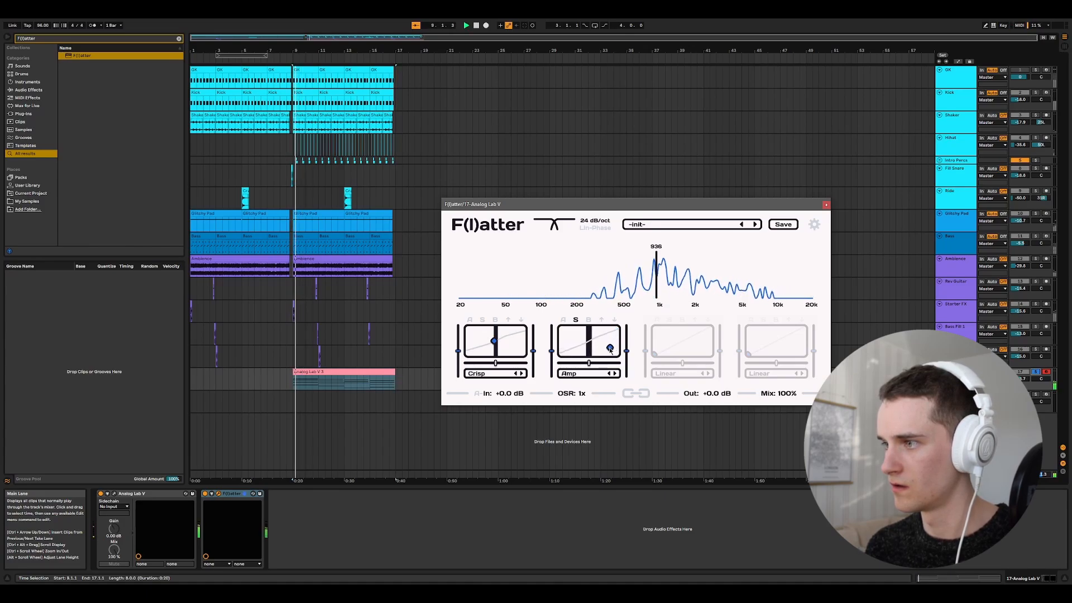
key(space)
key(space)
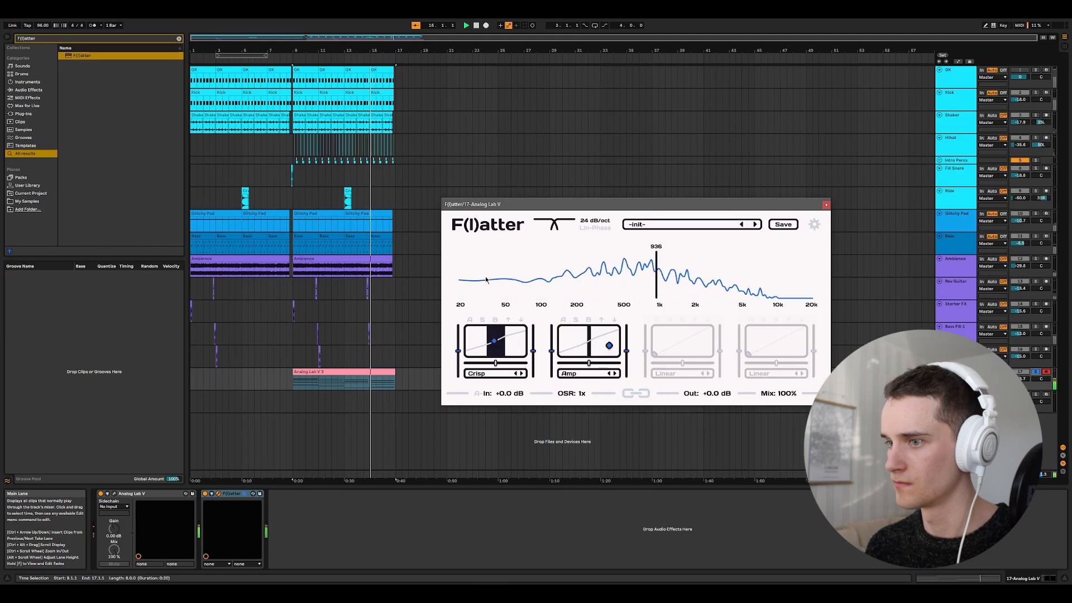
key(space)
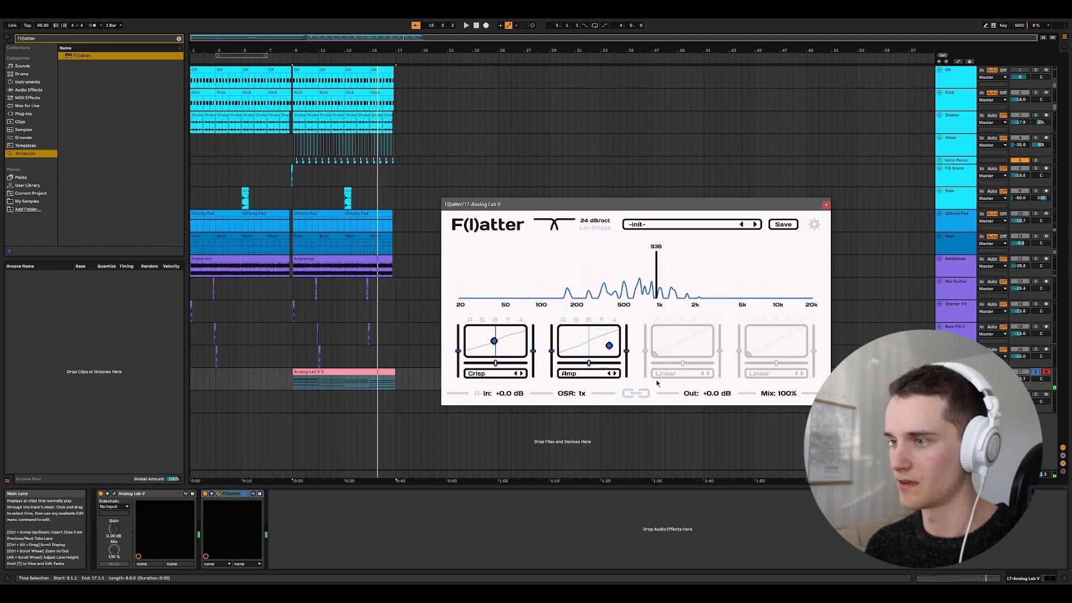
Replay the Analog Lab V clip from 9.1.1 with F(l)atter switched off and on again to compare the sound.
click(205, 495)
key(space)
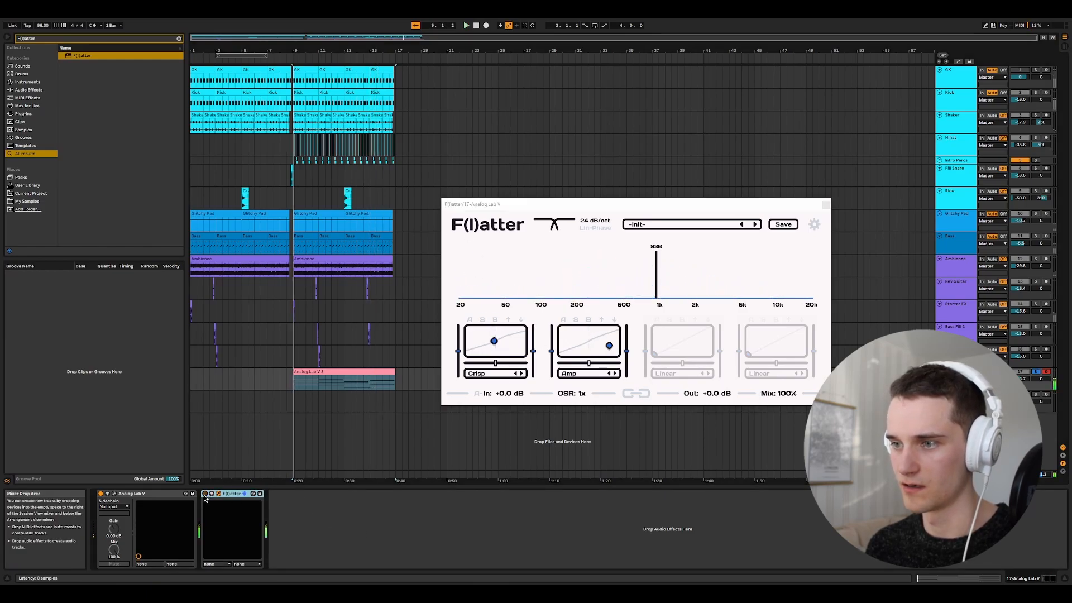
key(space)
key(space)
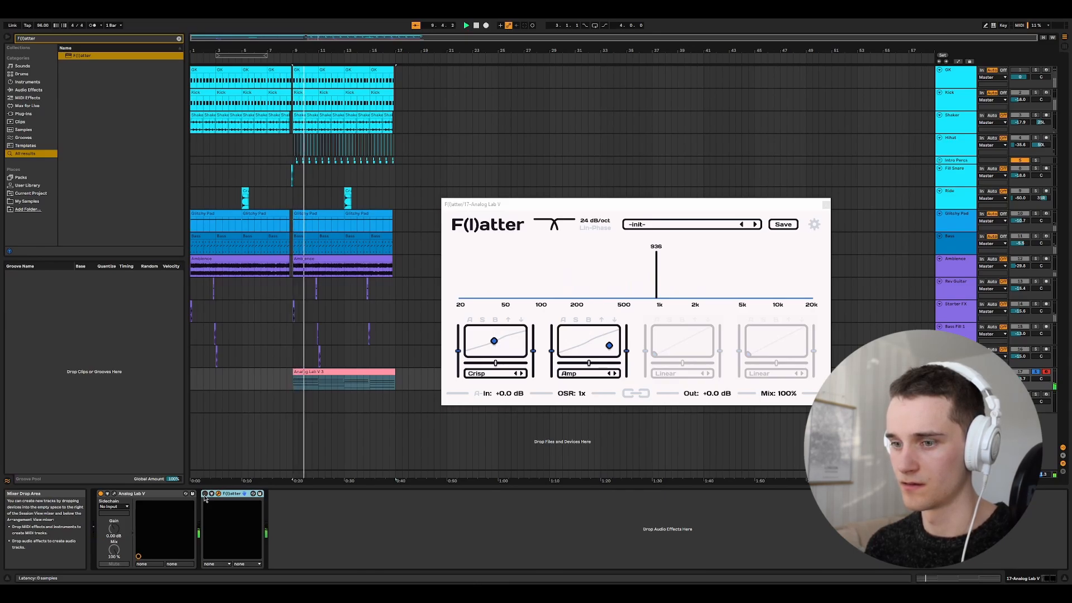
key(space)
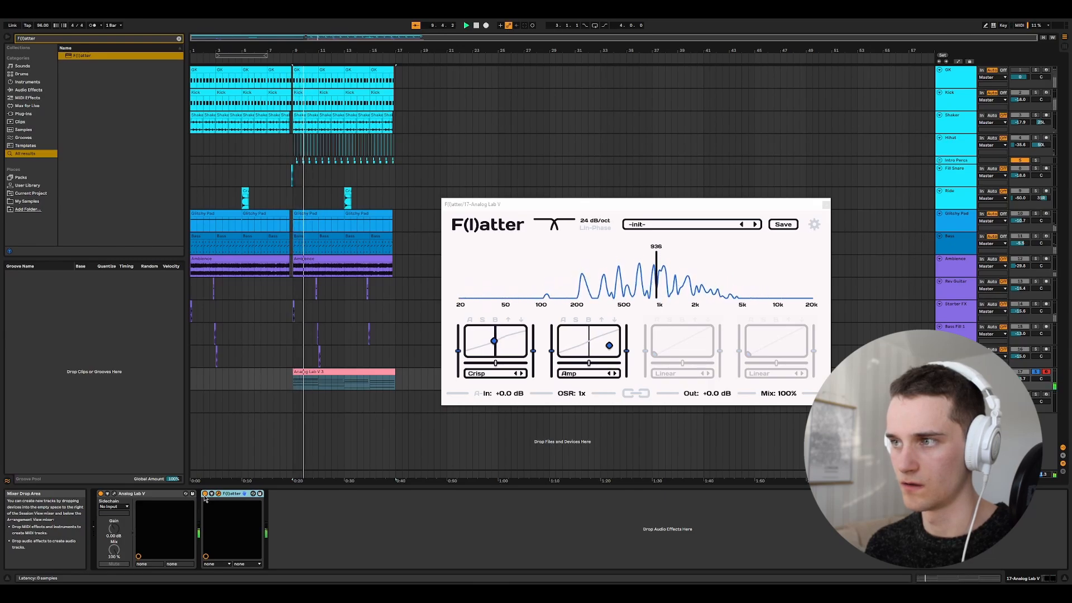
key(space)
key(space)
key(space)
key(space)
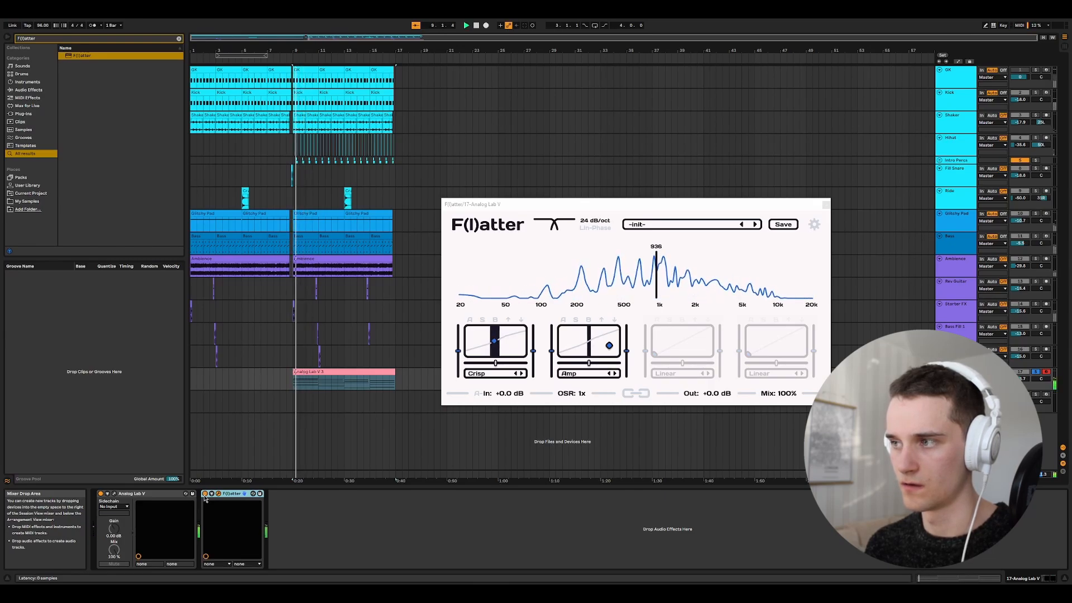
Link the bands in F(l)atter and reduce the curve handles of both together while playing from 9.1.1.
click(826, 205)
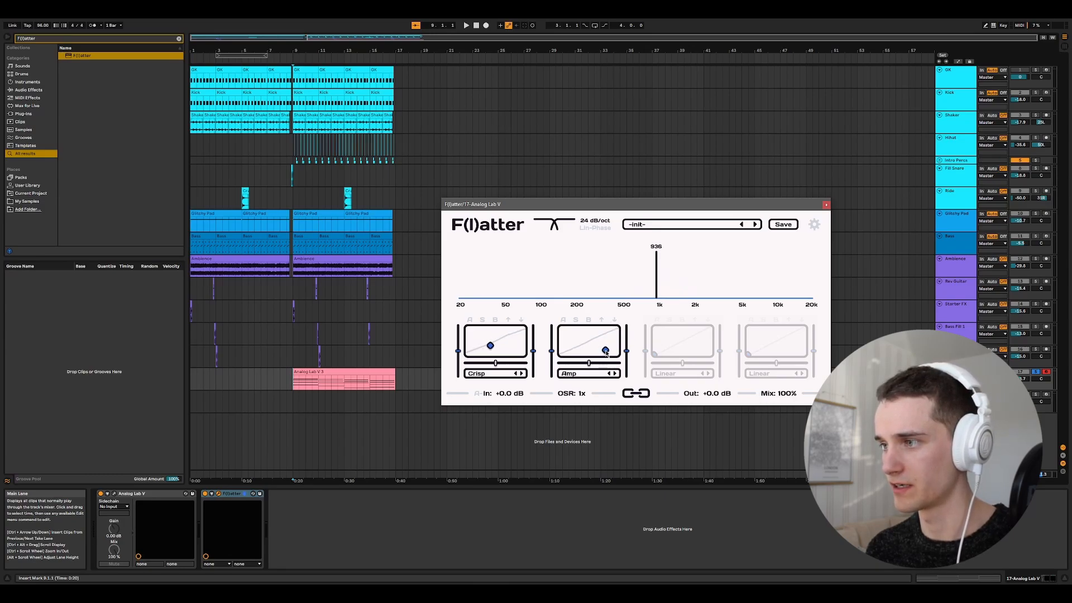
key(space)
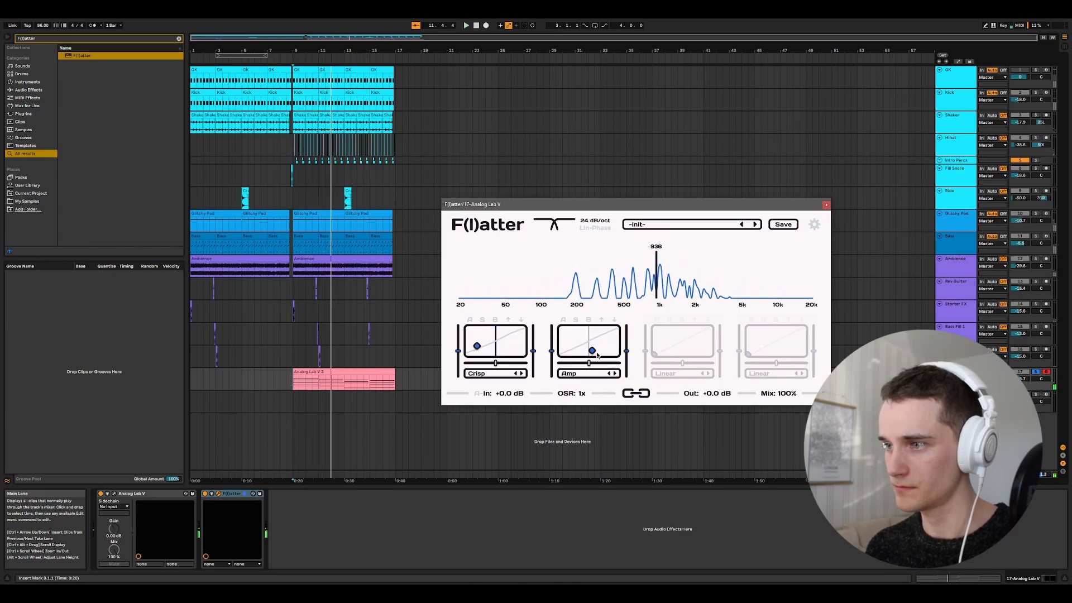
Stop playback, search the browser for Compressor and add it after F(l)atter on the Analog Lab V track.
key(space)
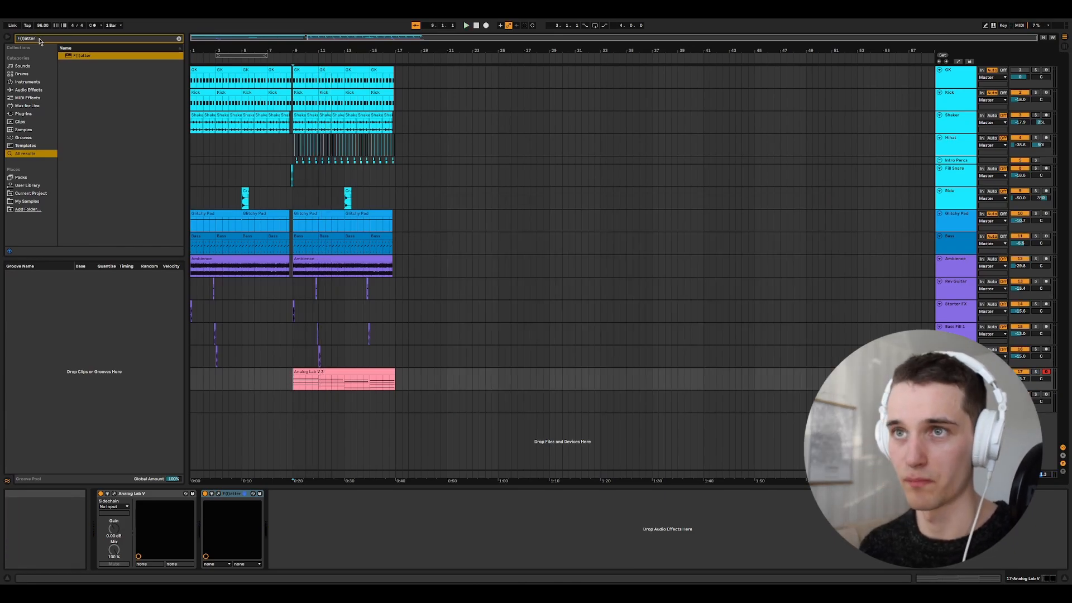
text(mpre)
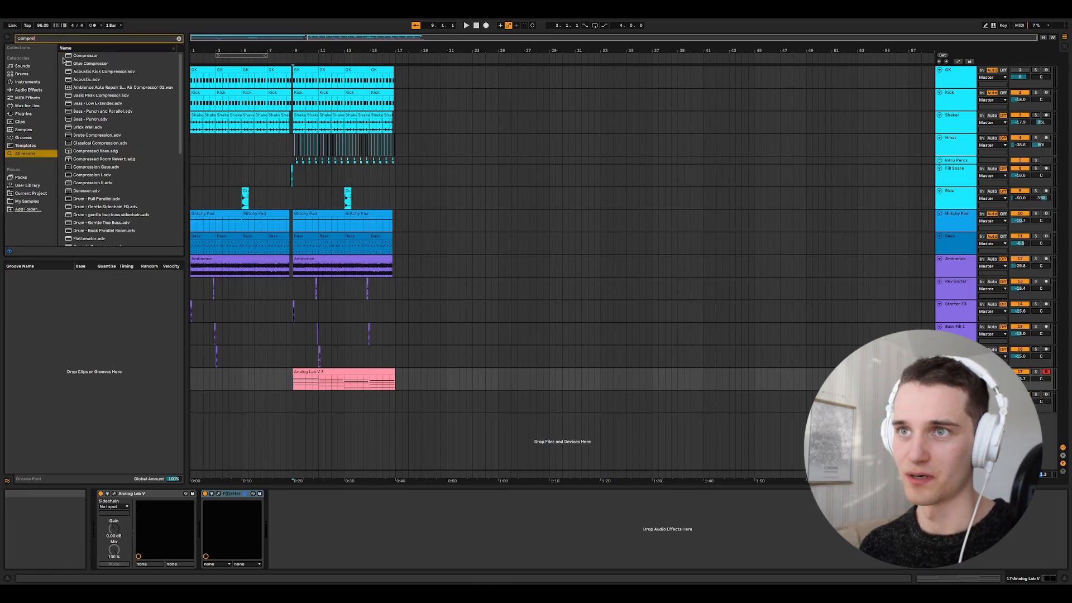
click(90, 56)
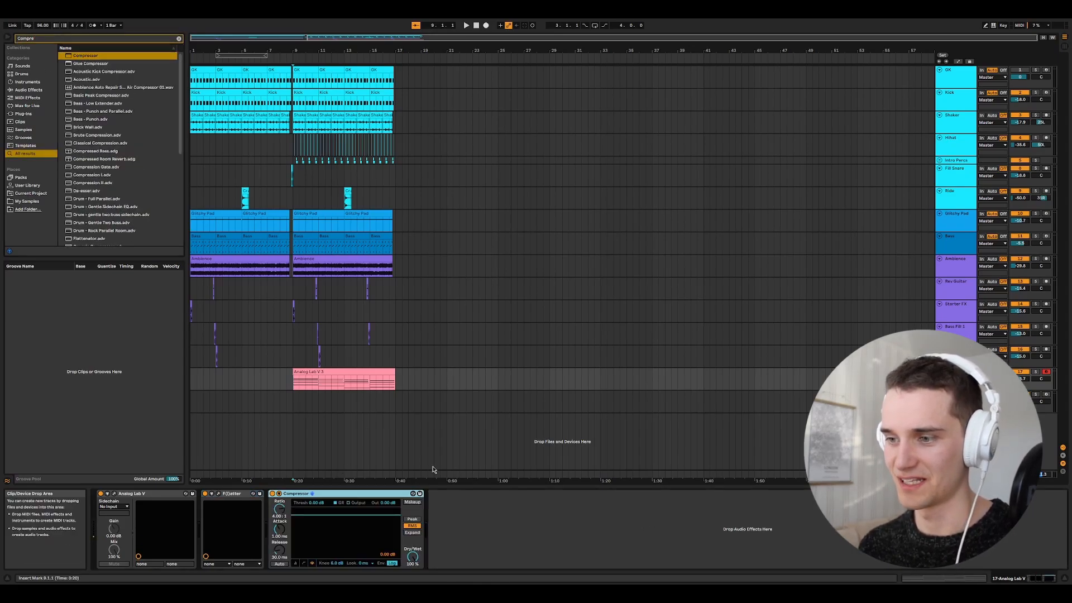
Enable the Compressor's external sidechain and choose the GK track as its audio source.
click(280, 497)
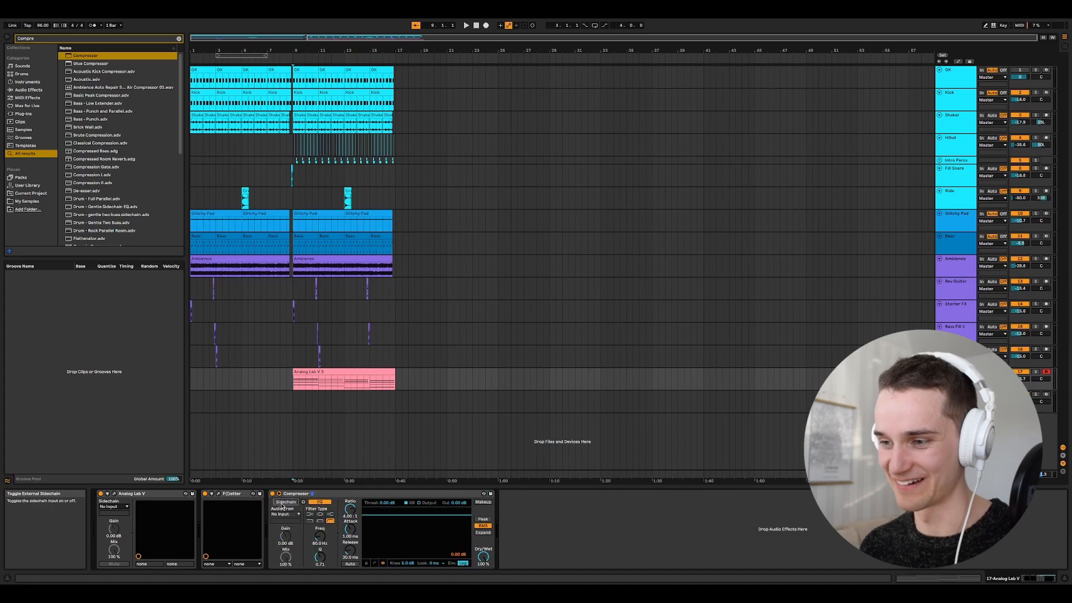
click(285, 515)
click(307, 392)
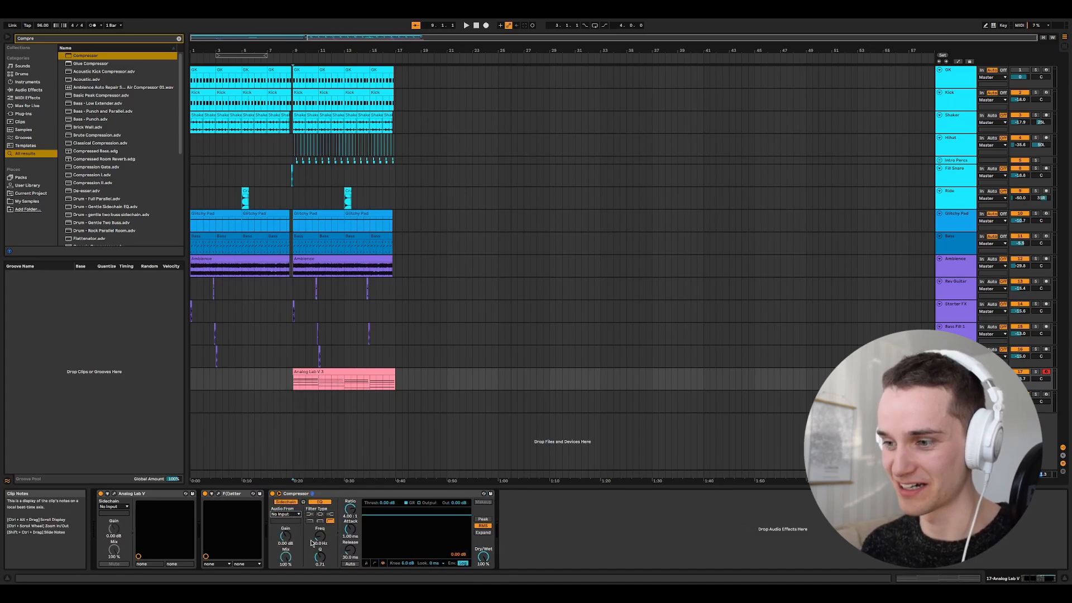
click(285, 514)
click(284, 393)
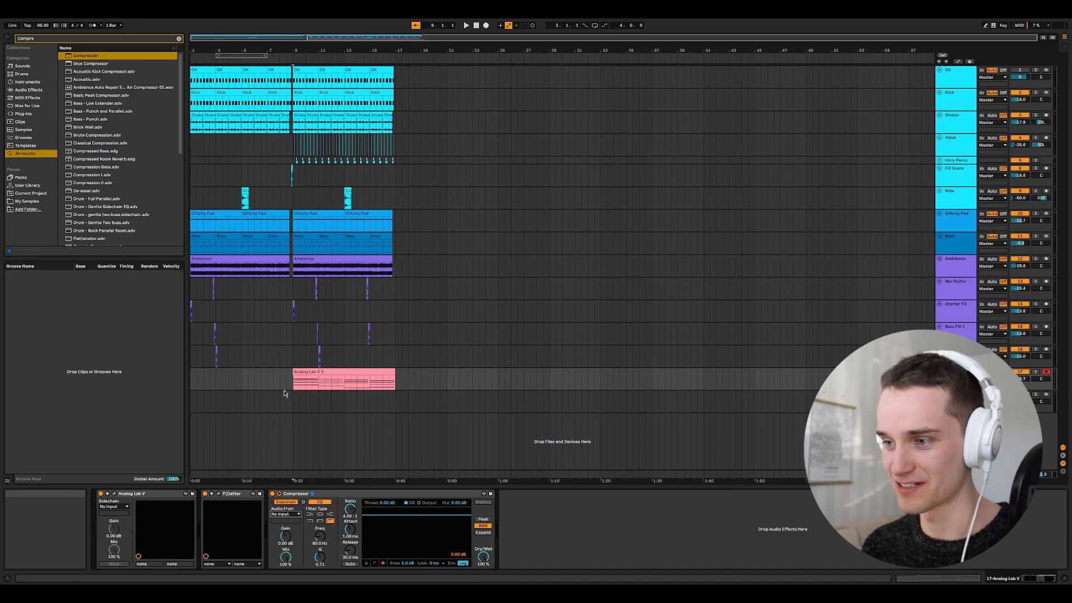
Set the Compressor's lookahead to 1 ms and its threshold to -27 dB, playing from 9.1.1 with F(l)atter bypassed.
drag(416, 547, 416, 548)
click(436, 564)
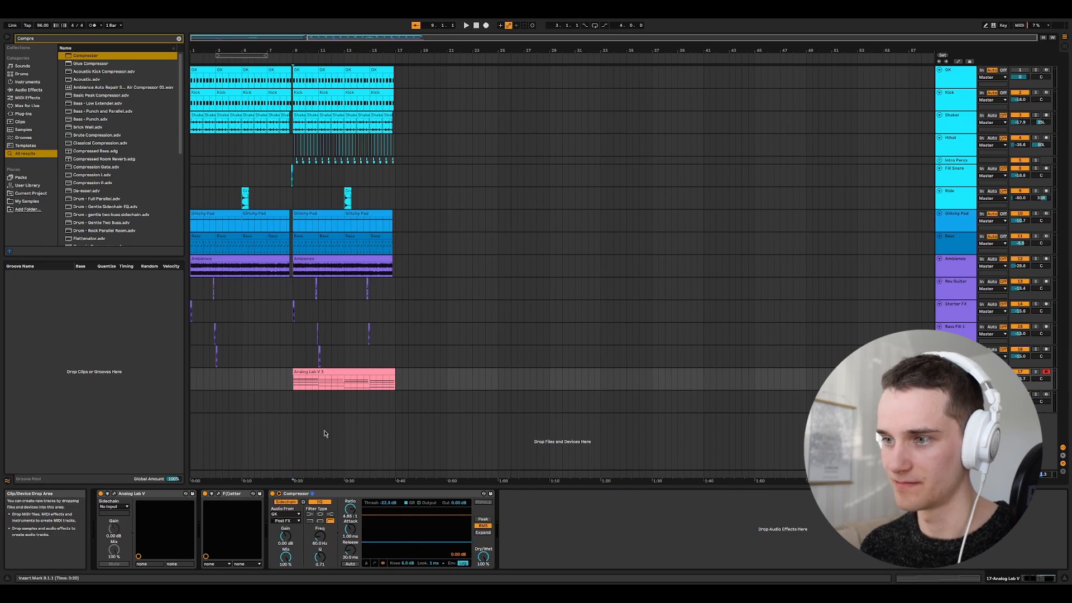
click(287, 390)
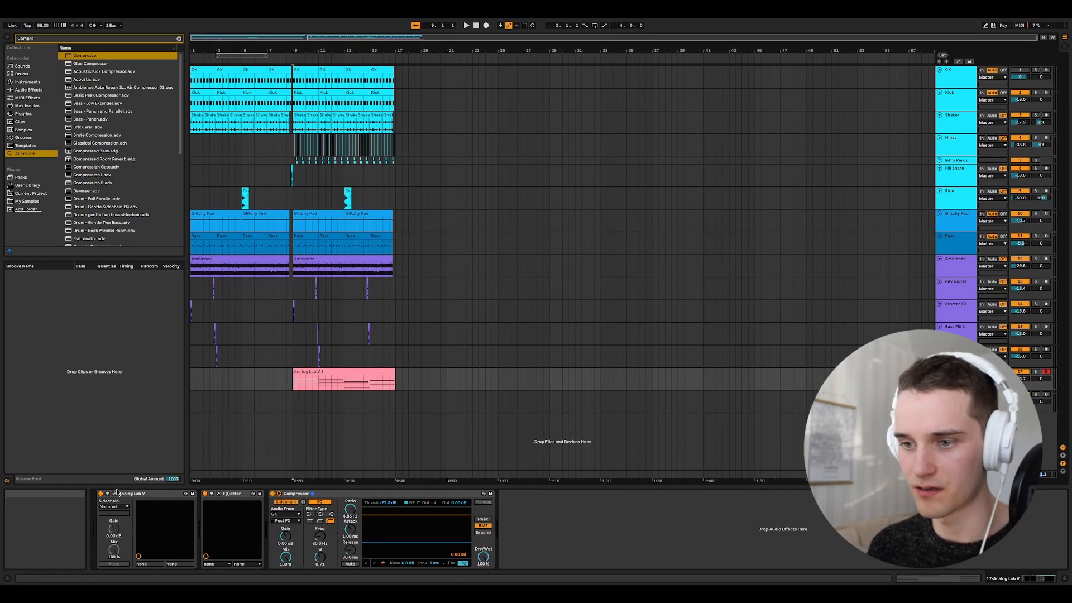
key(space)
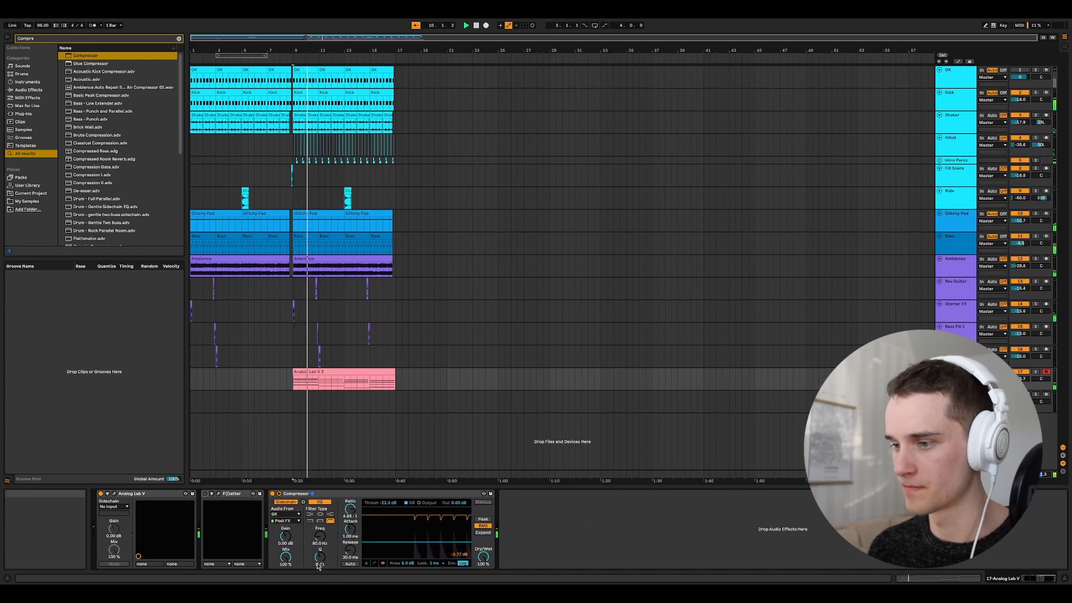
drag(397, 541, 398, 546)
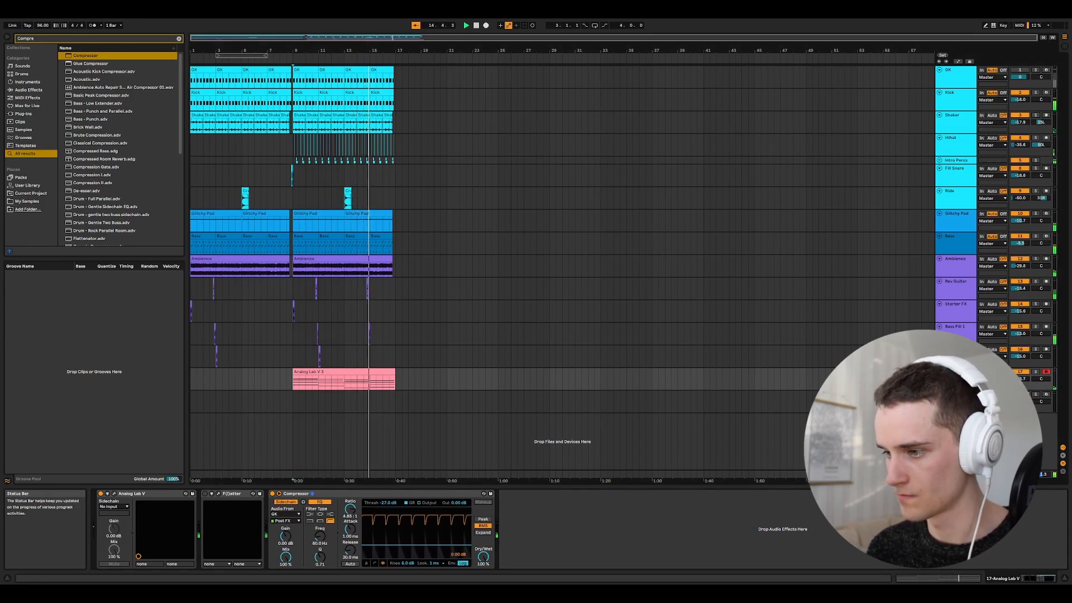
Switch F(l)atter back on, replay the arrangement from 9.1.1, and open the plugin's window for a check before closing it.
click(205, 494)
key(space)
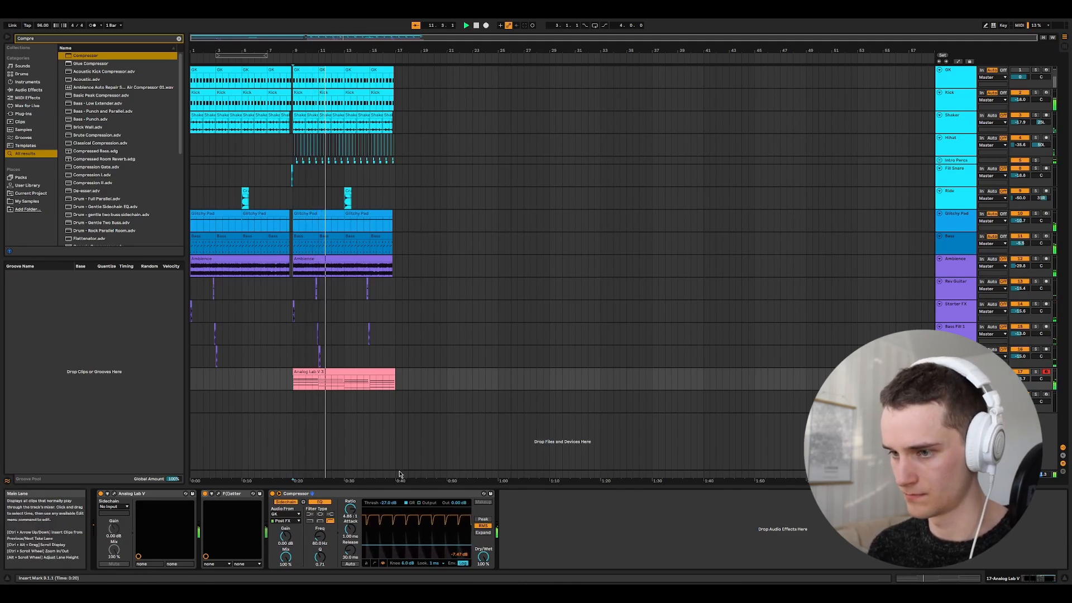
click(218, 494)
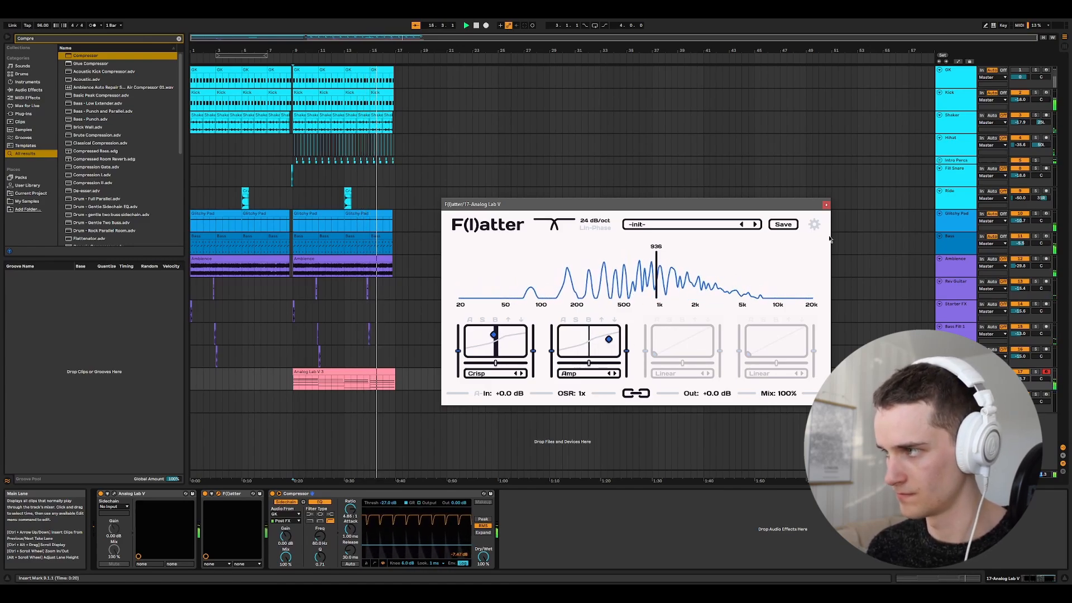
click(827, 204)
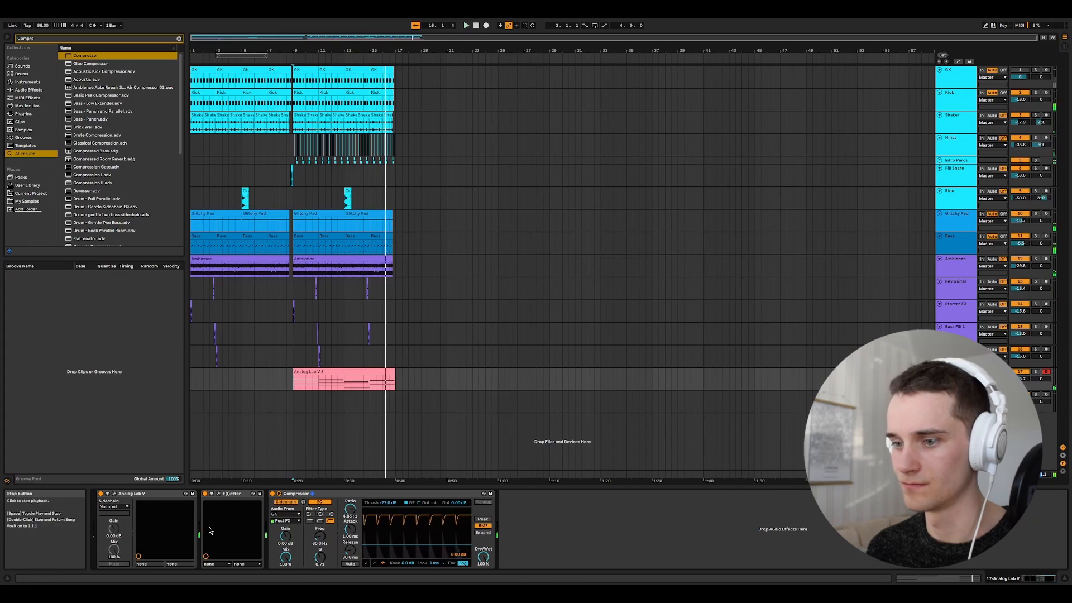